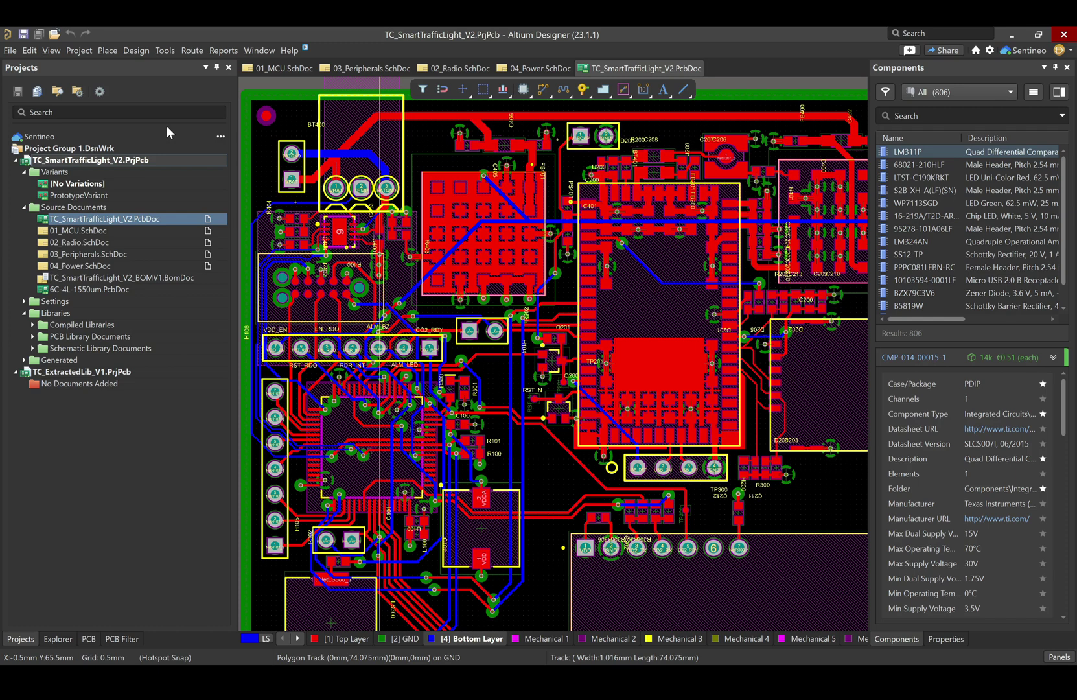
Step: Review the SCD30 CO2 sensor symbol in the 03_Peripherals schematic and the TC_SmartTrafficLight_V2 board layout
left_click(370, 68)
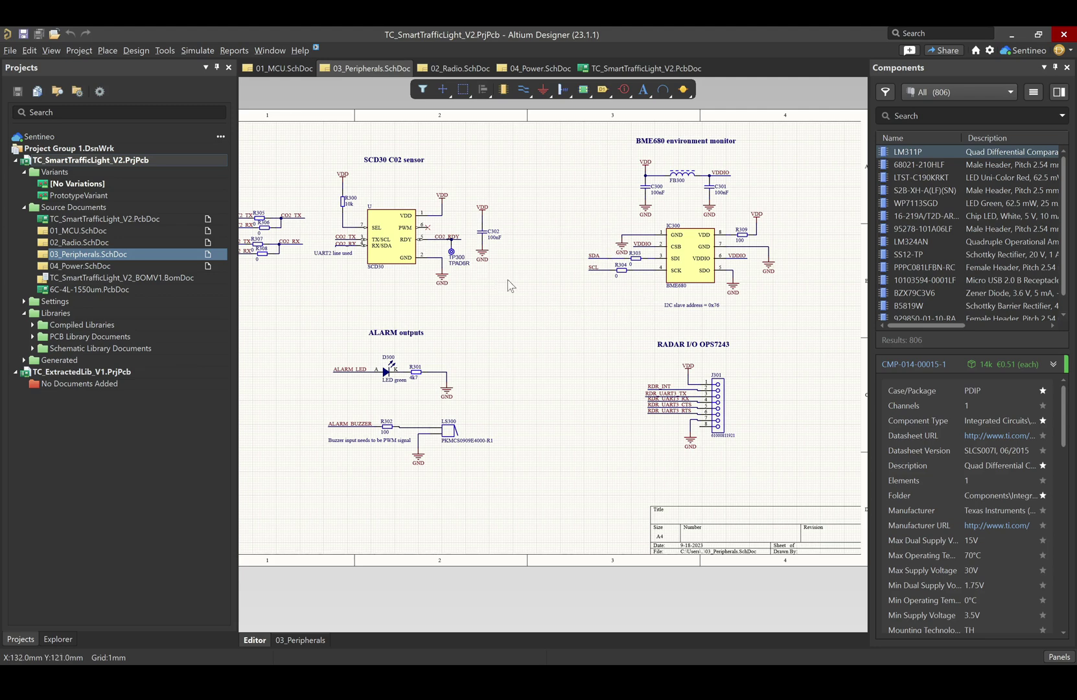
right_click_drag(531, 315, 557, 315)
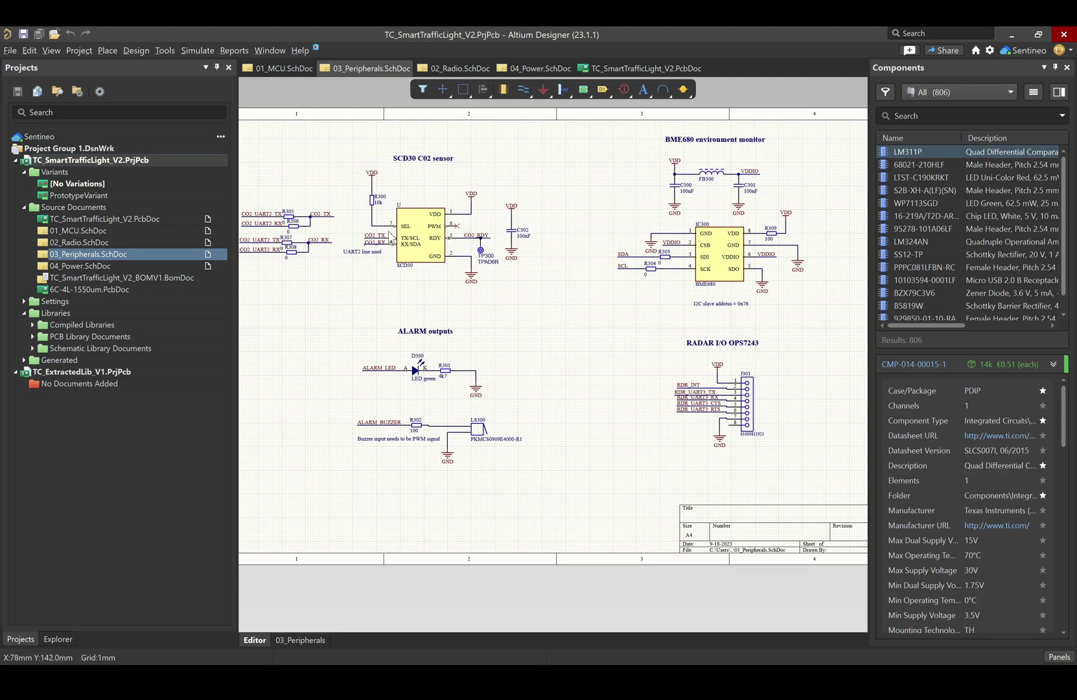
left_click(431, 243)
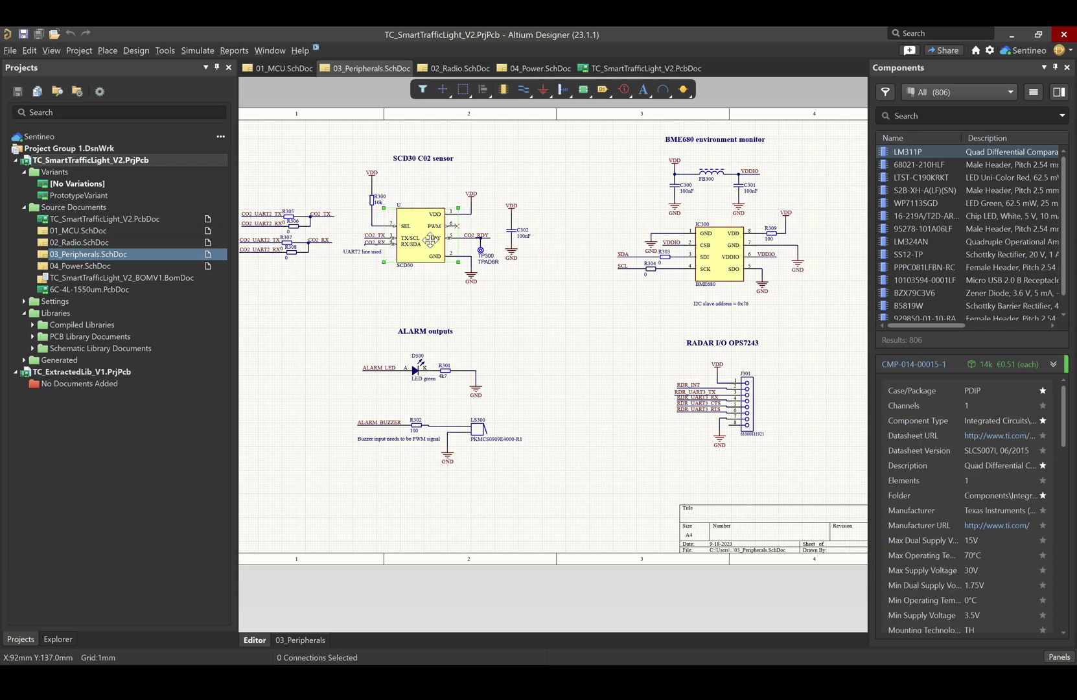
left_click(642, 67)
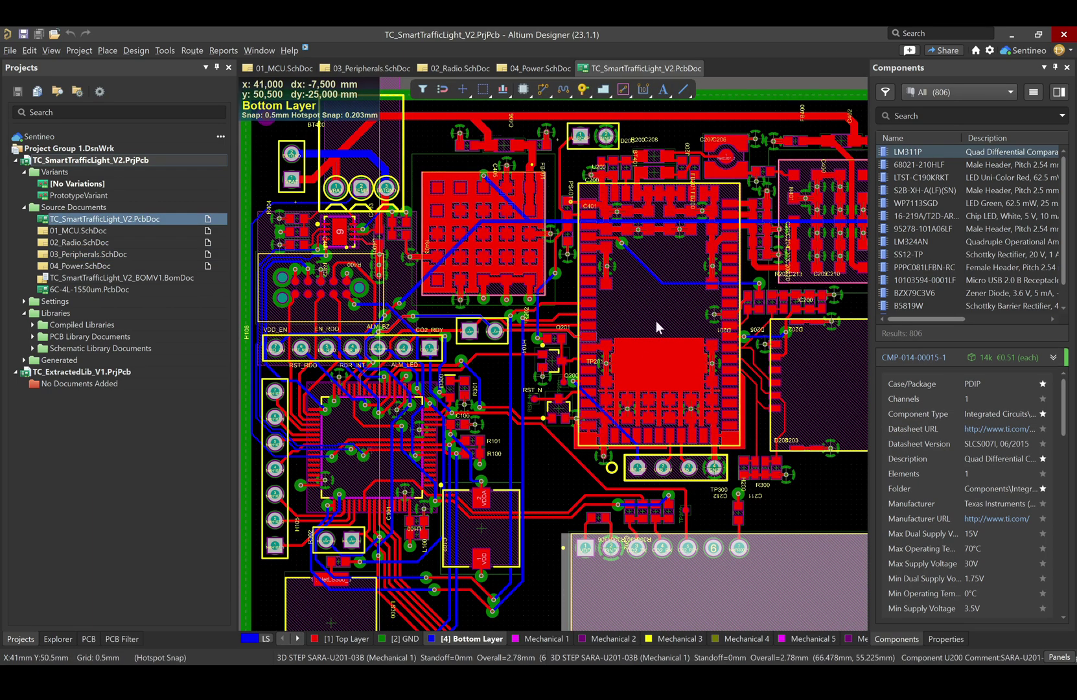
Step: Generate a schematic library from the 03_Peripherals schematic's project, grouping components by Comment, Description and Value
left_click(370, 69)
left_click(552, 160)
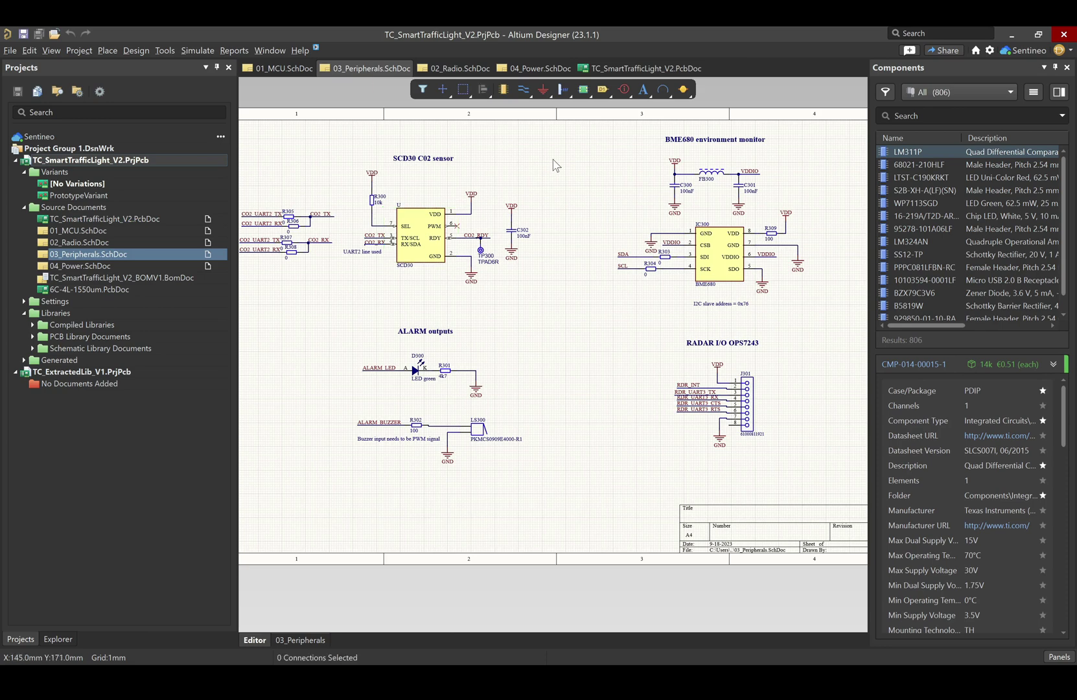
left_click(137, 52)
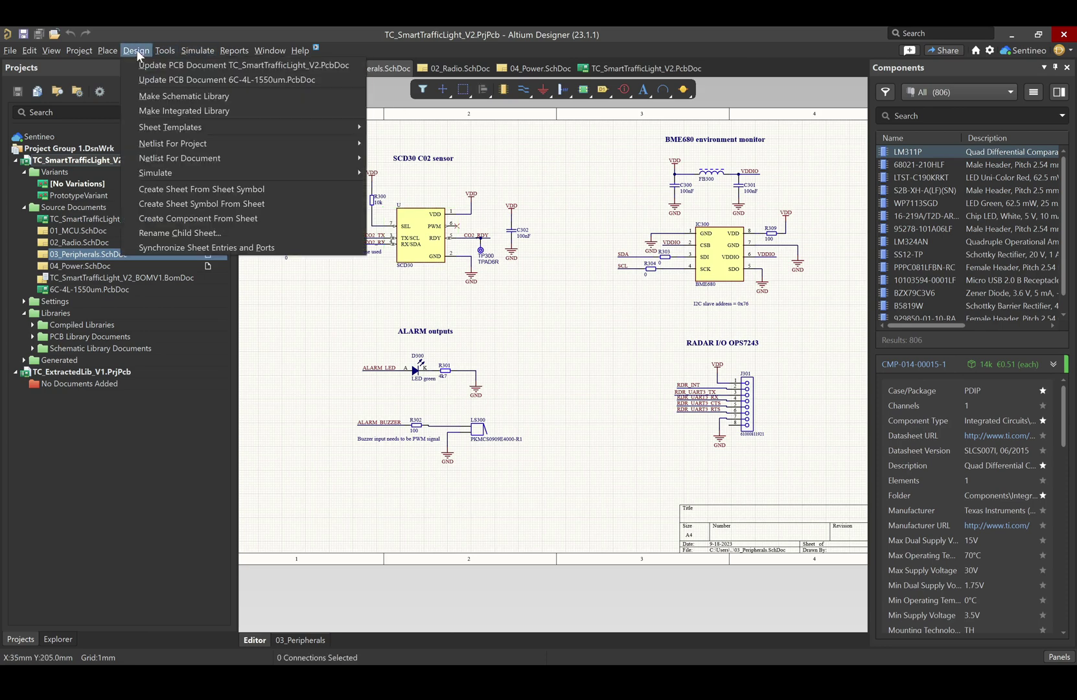
left_click(188, 96)
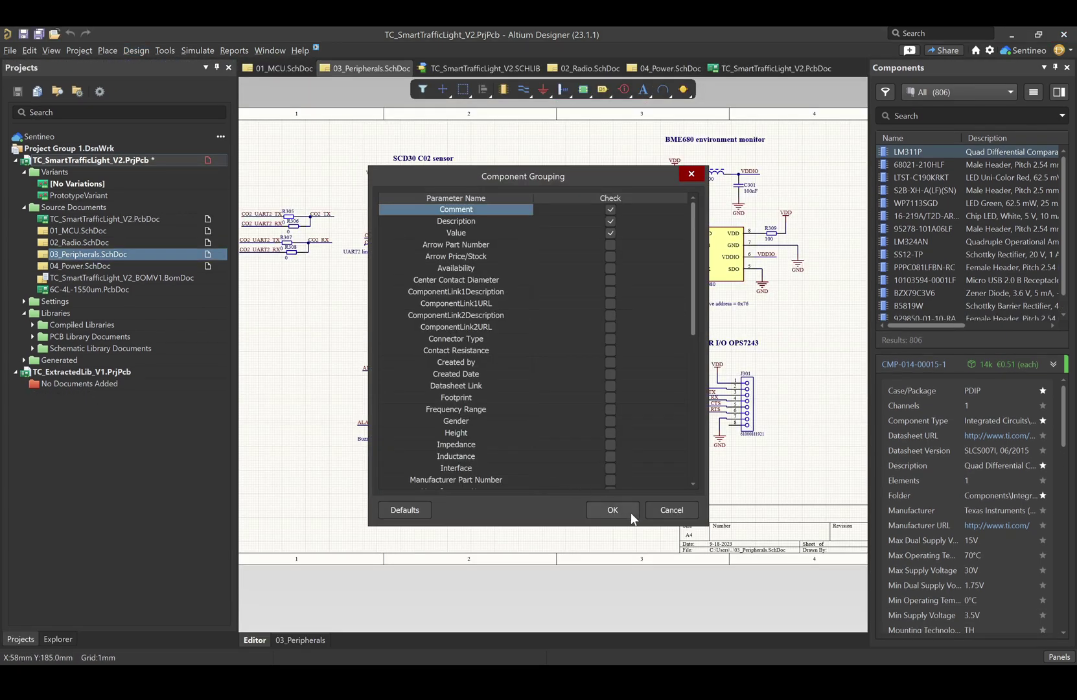
left_click(608, 512)
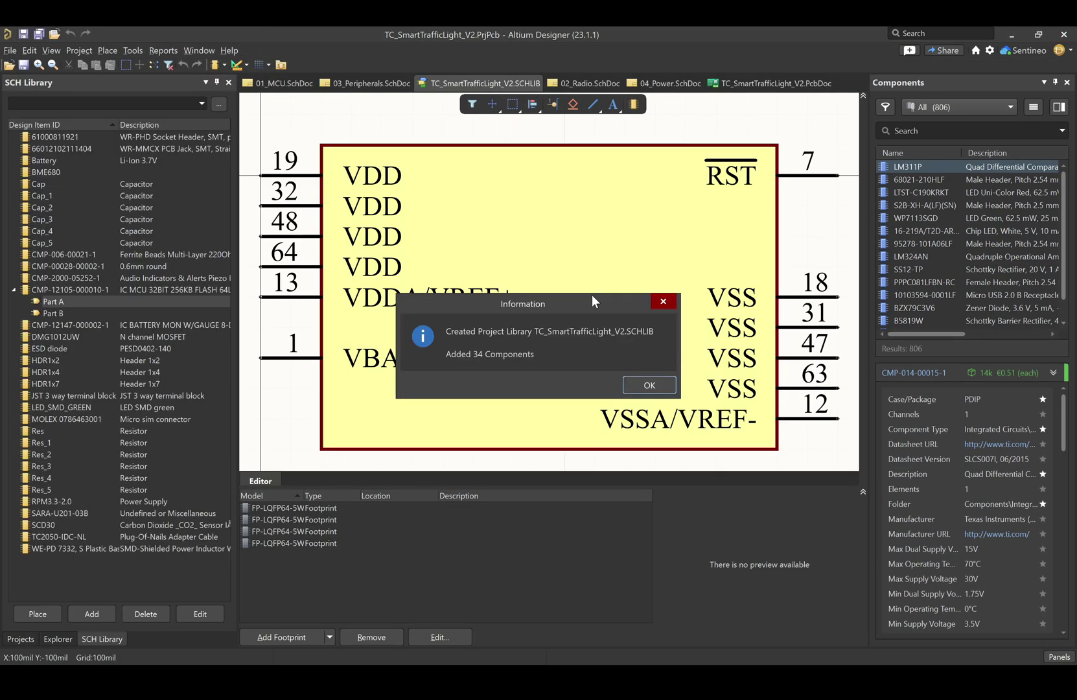
left_click(646, 385)
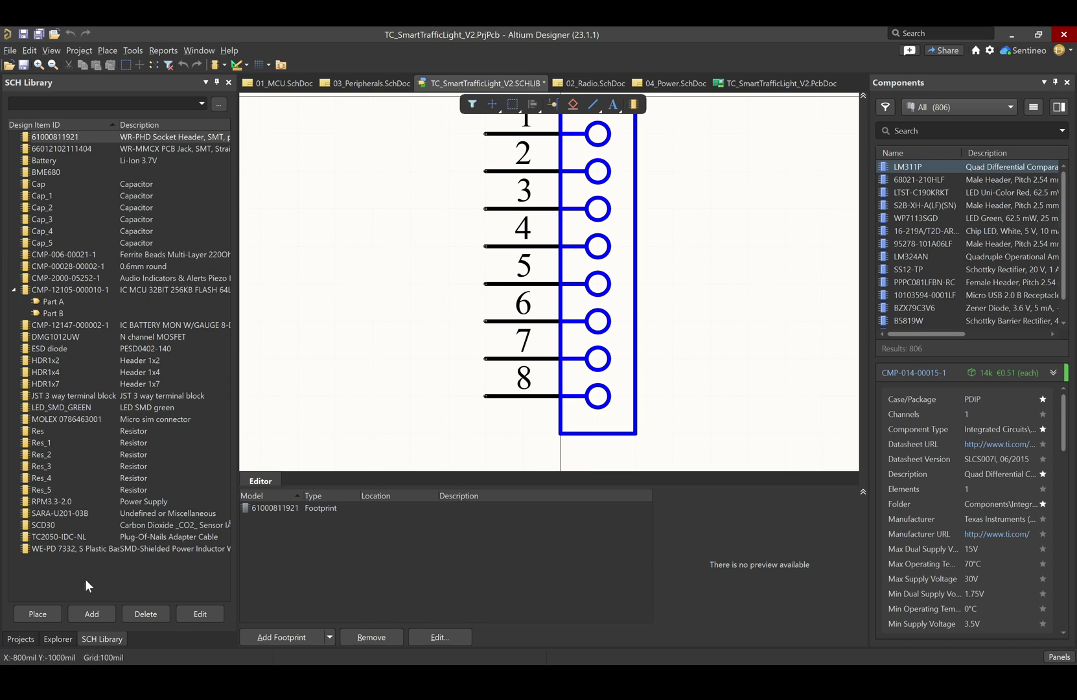
Step: Save the schematic library as TC_SmartTrafficLight_V2.SCHLIB and expand the project's compiled, PCB and schematic library folders
key("ctrl+s")
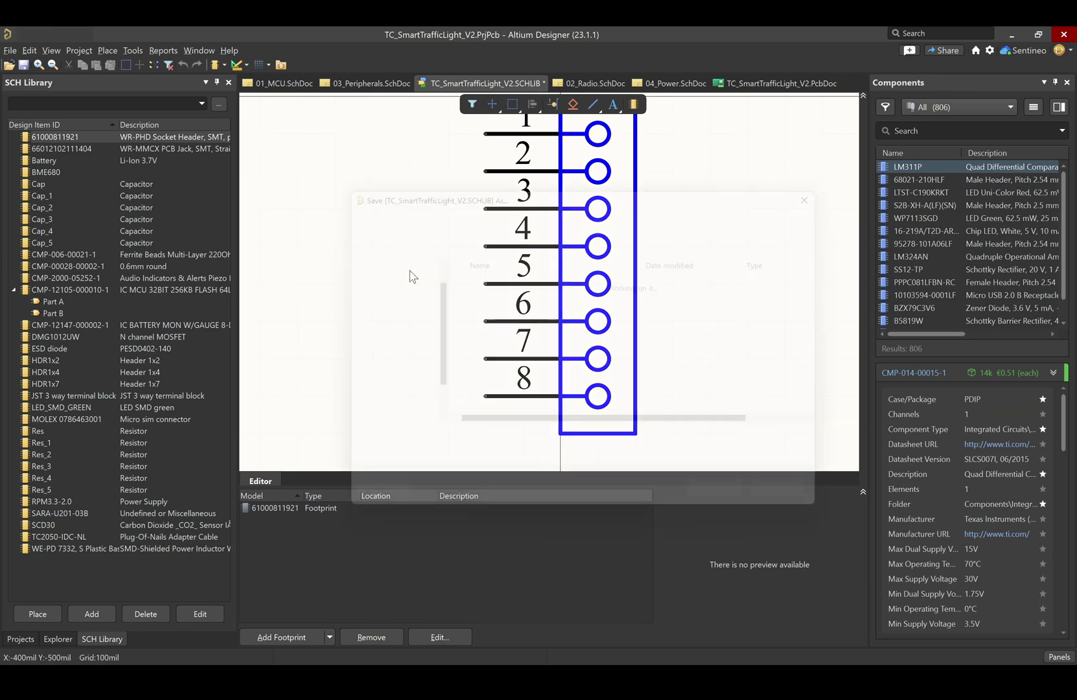
left_click(725, 512)
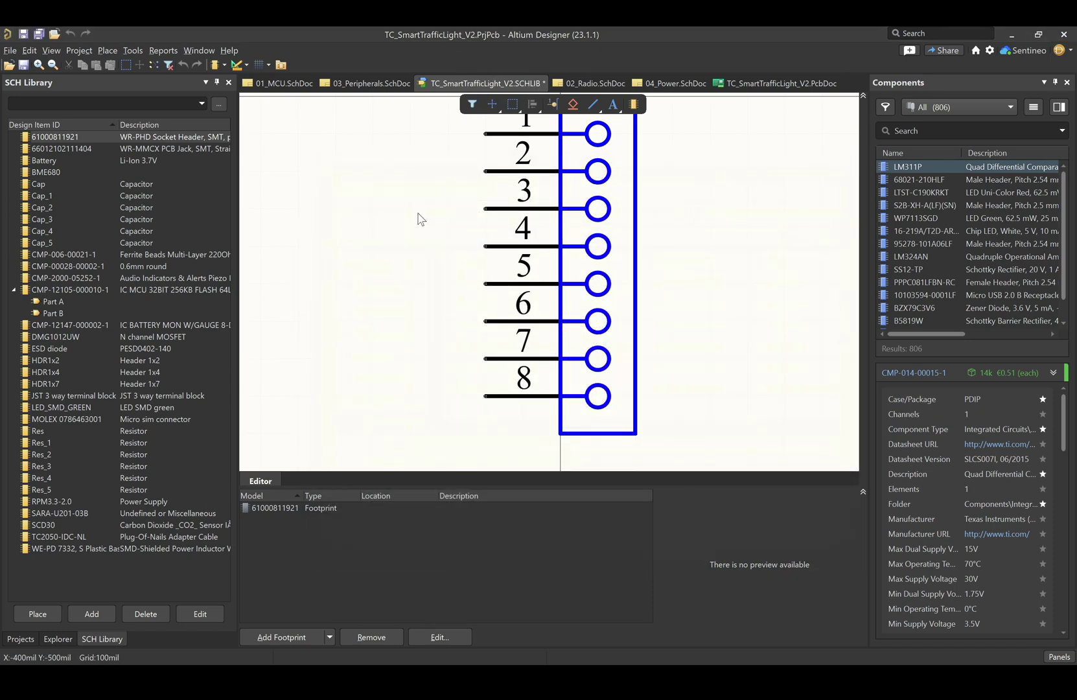
left_click(21, 639)
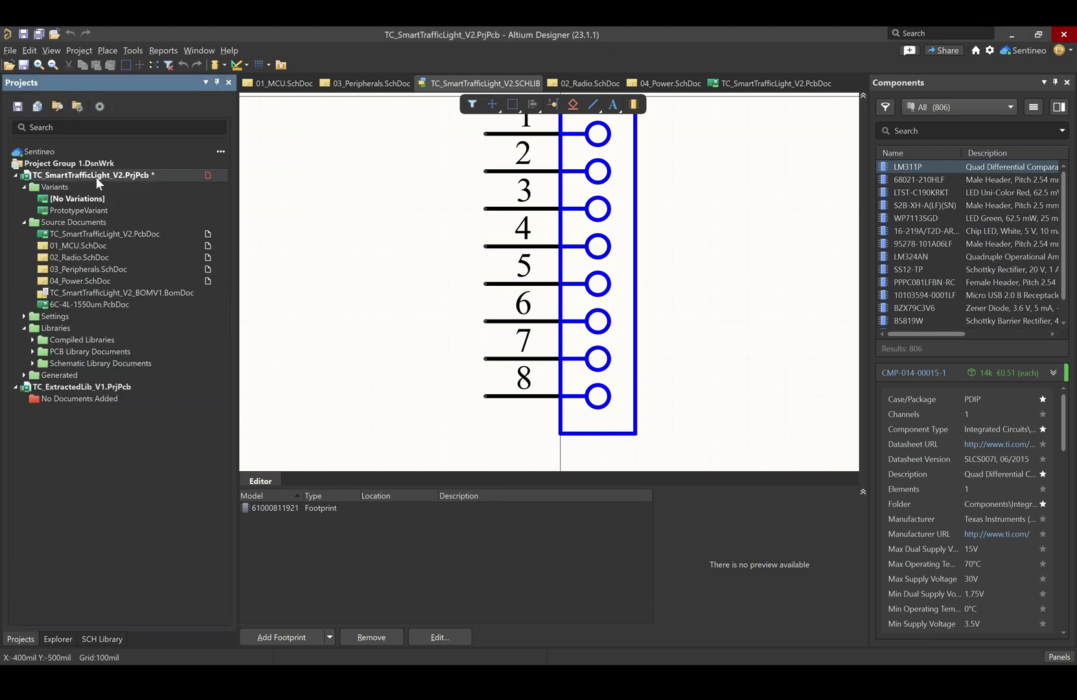
left_click(33, 339)
left_click(33, 364)
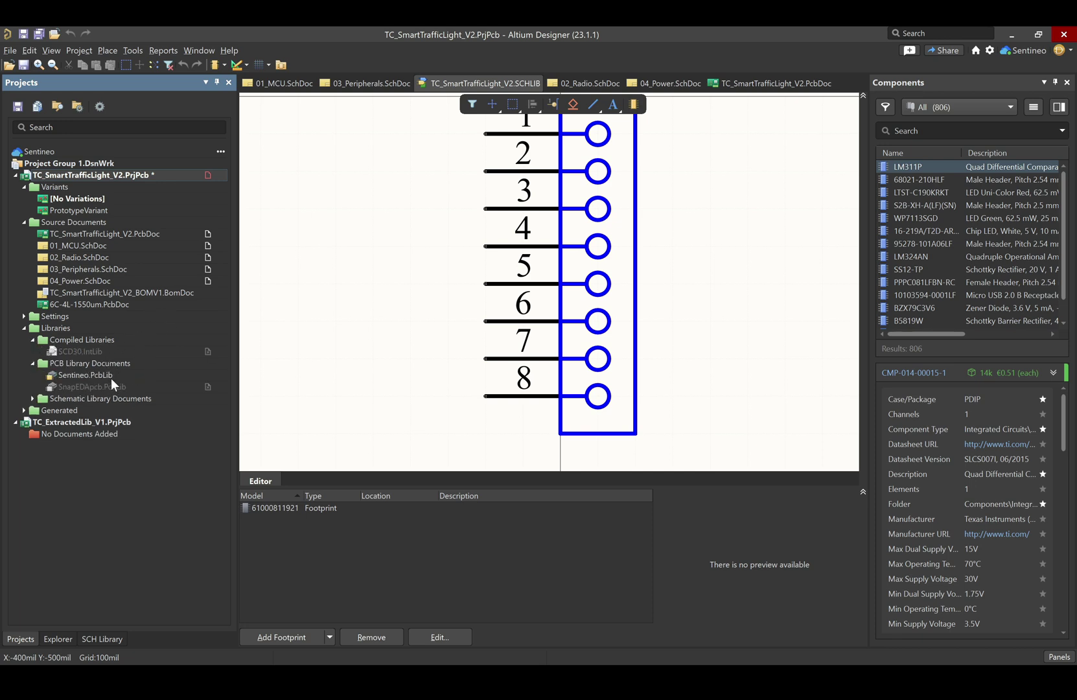
left_click(32, 398)
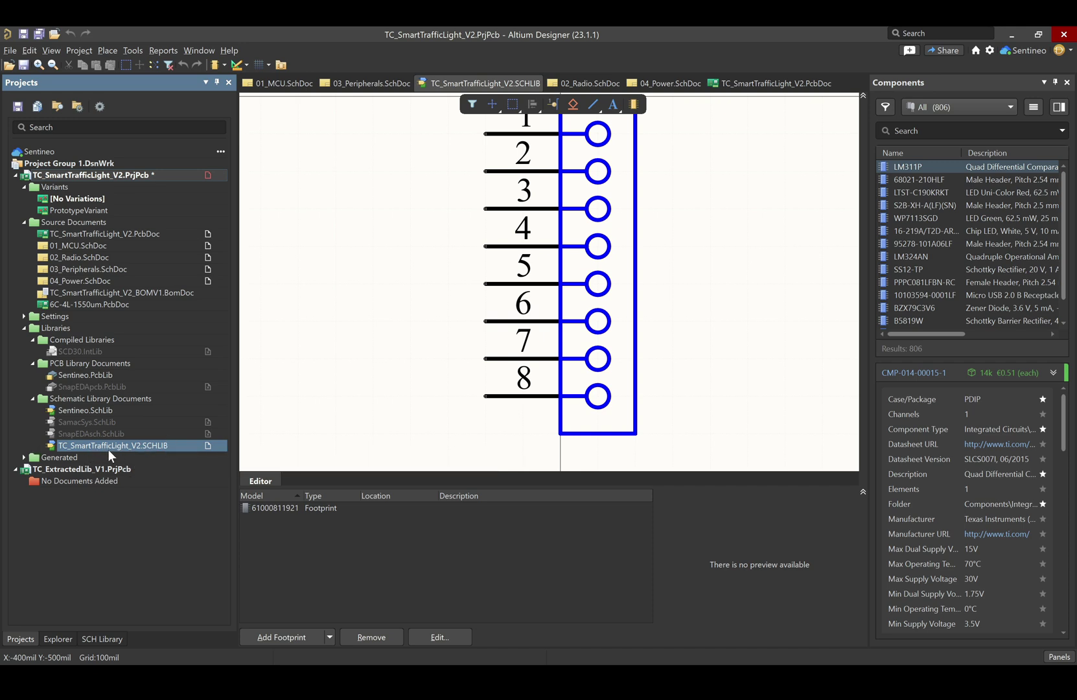
Step: Generate a PCB library from the TC_SmartTrafficLight_V2.PcbDoc board
left_click(752, 84)
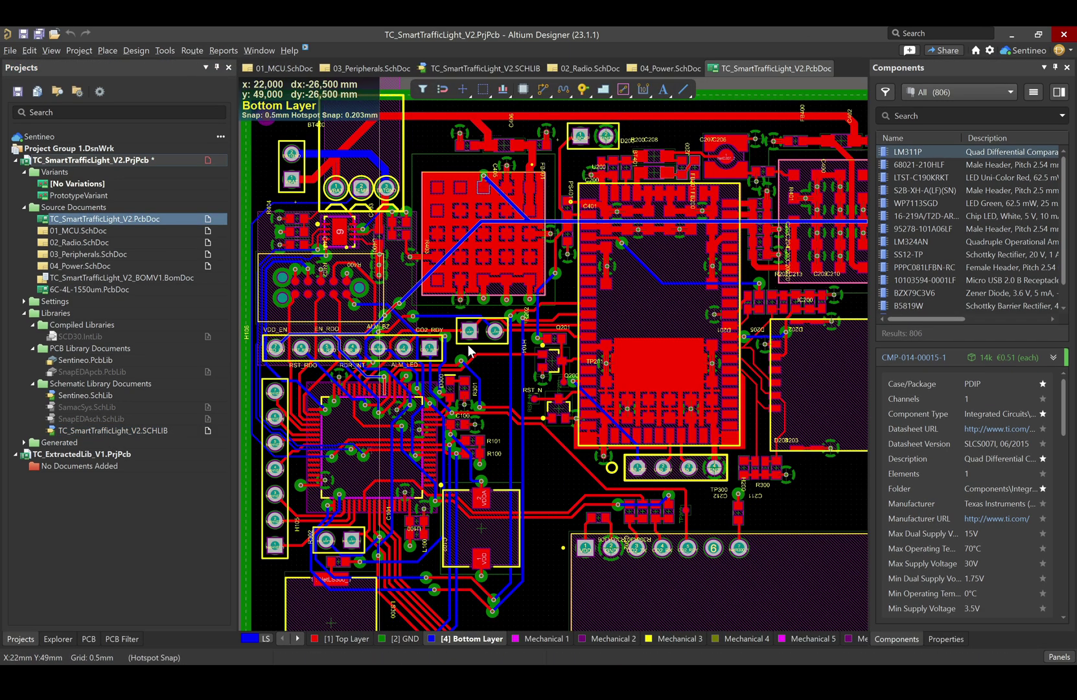
left_click(134, 52)
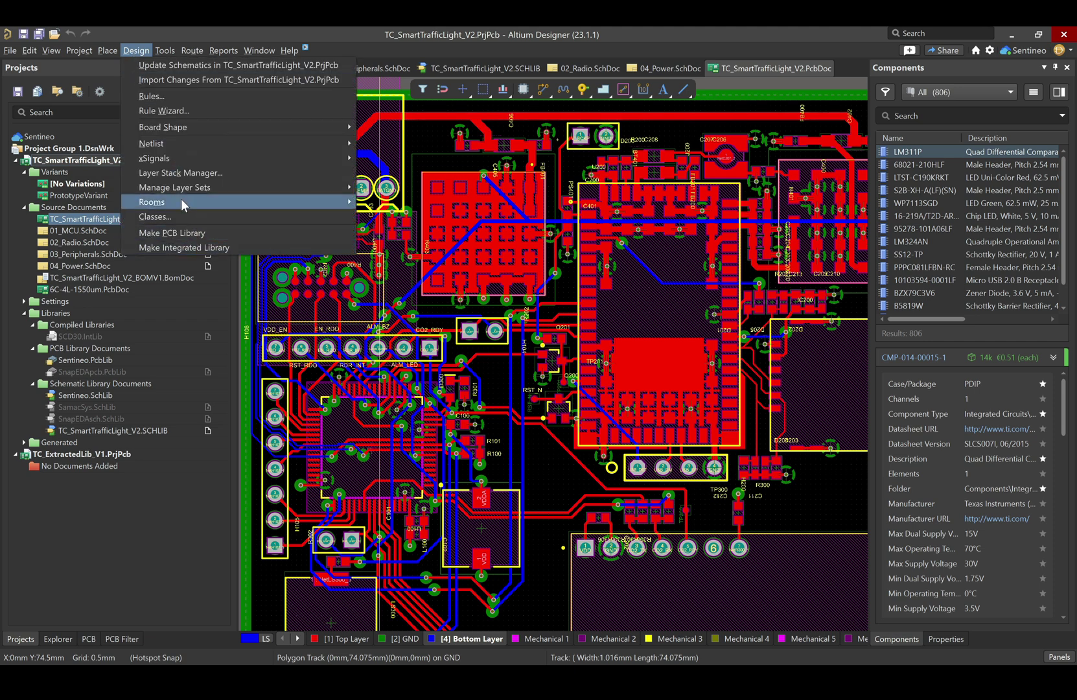
left_click(184, 232)
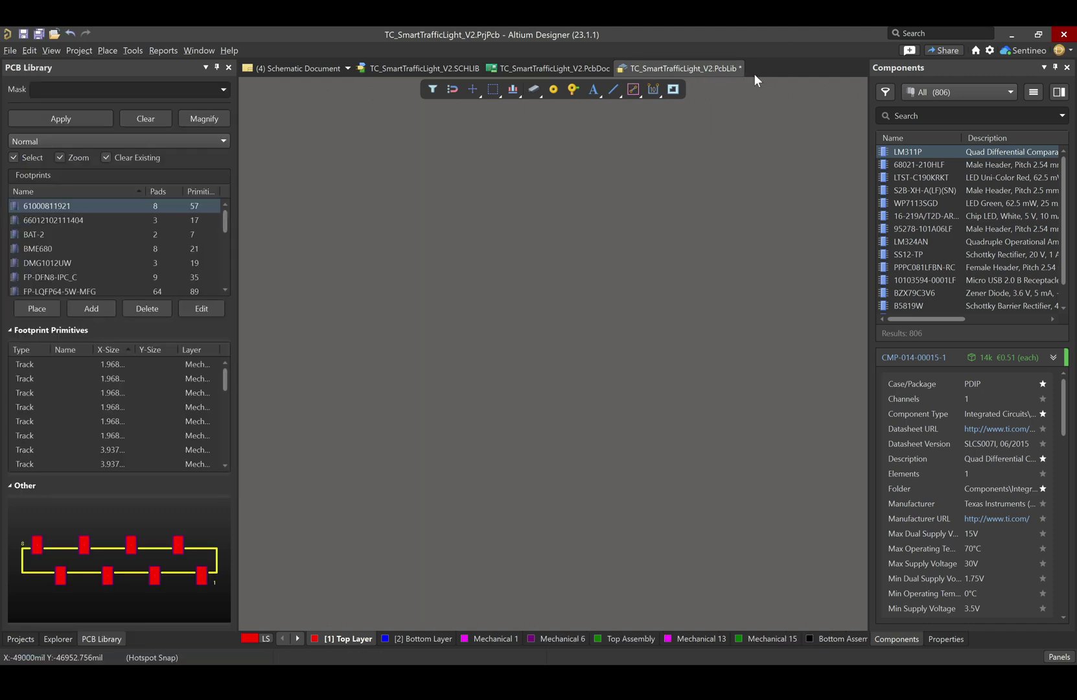
Step: Inspect the SARA-U201-03B footprint in the new PCB library and its matching symbol in the schematic library
scroll(85, 242, "down", 8)
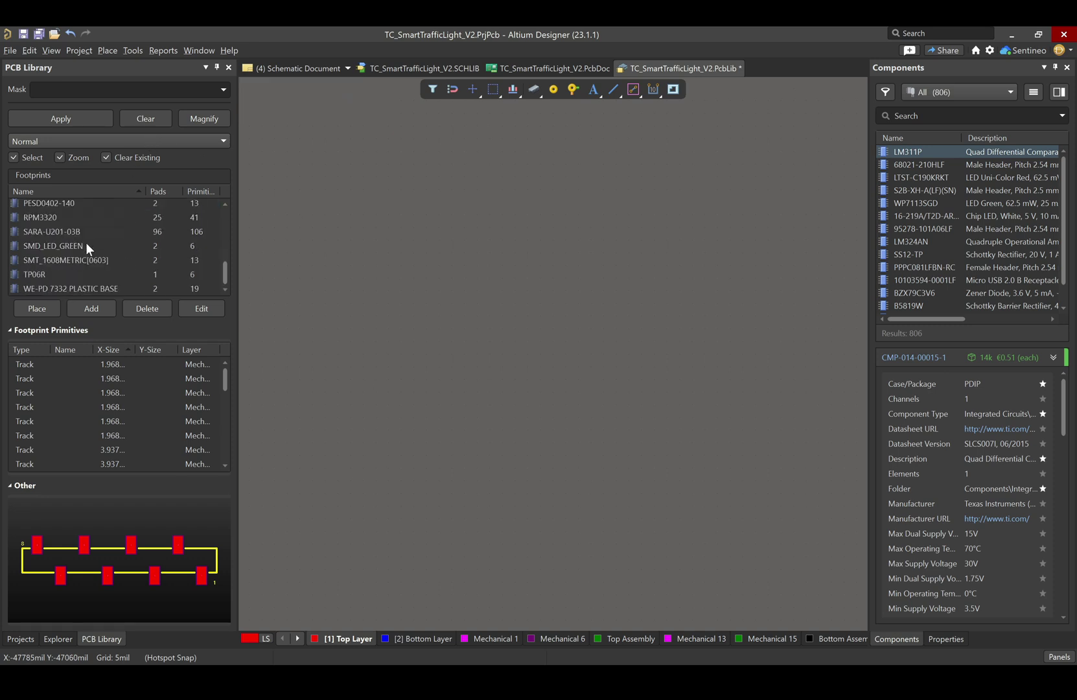
left_click(51, 232)
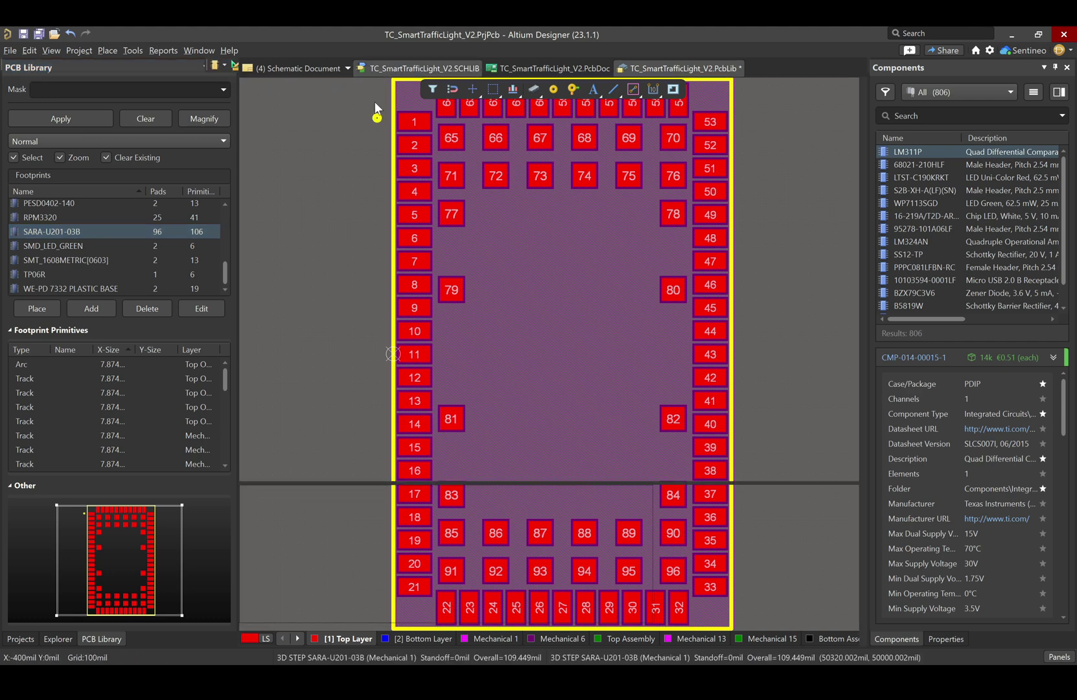
left_click(421, 68)
left_click(98, 639)
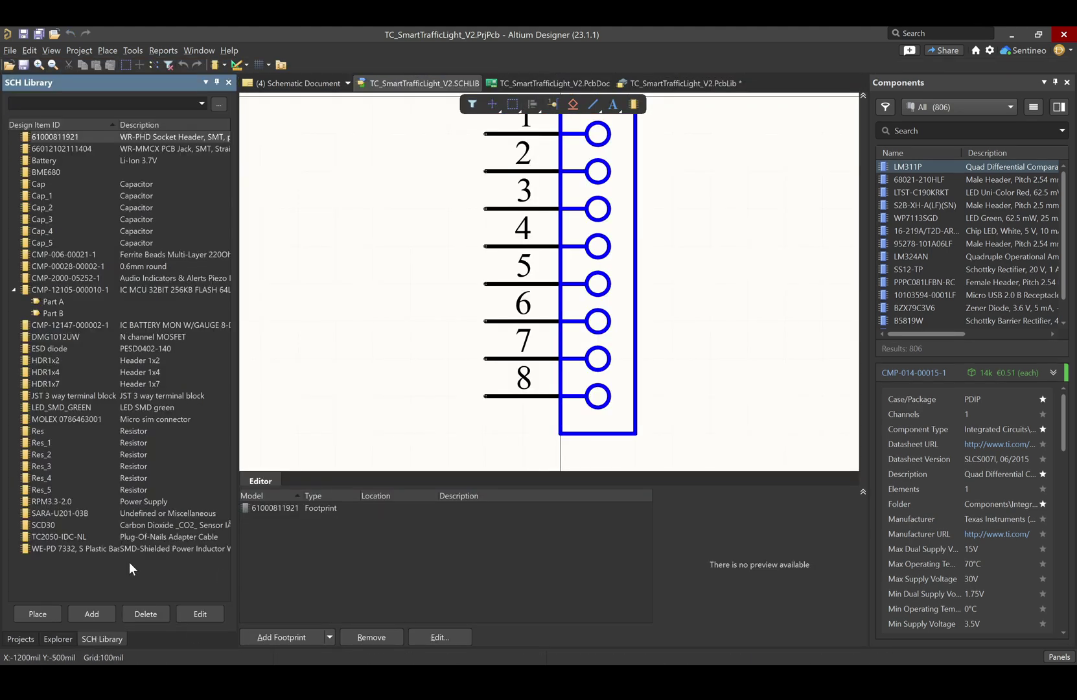
left_click(56, 513)
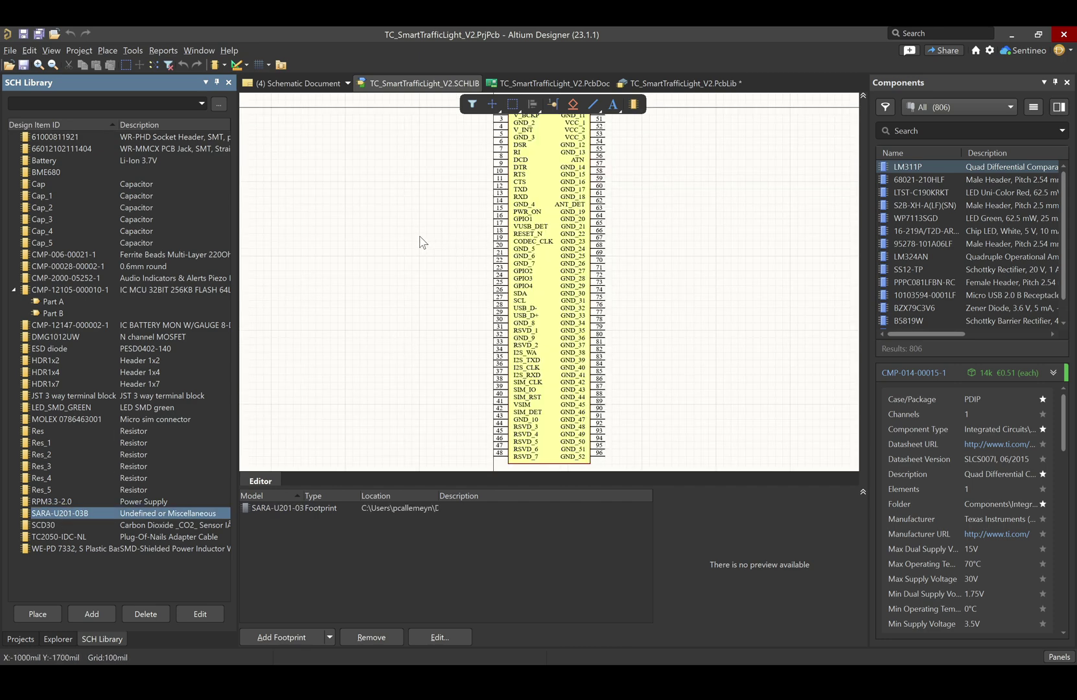
Step: Save the PCB library TC_SmartTrafficLight_V2.PcbLib and bring back the project tree
left_click(680, 83)
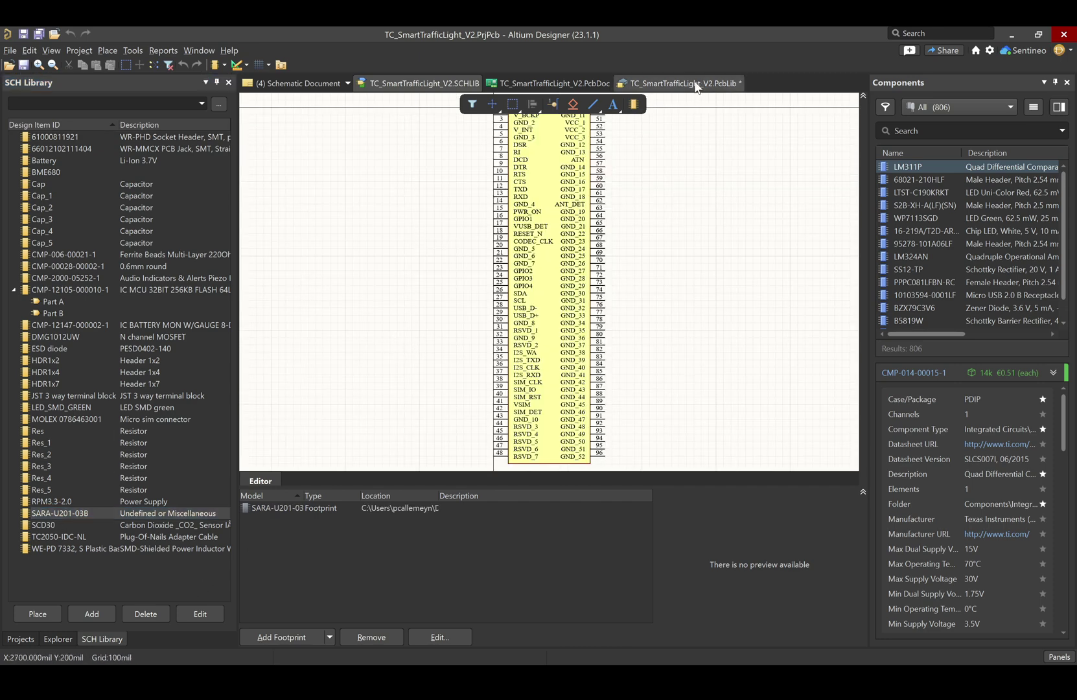
left_click(22, 35)
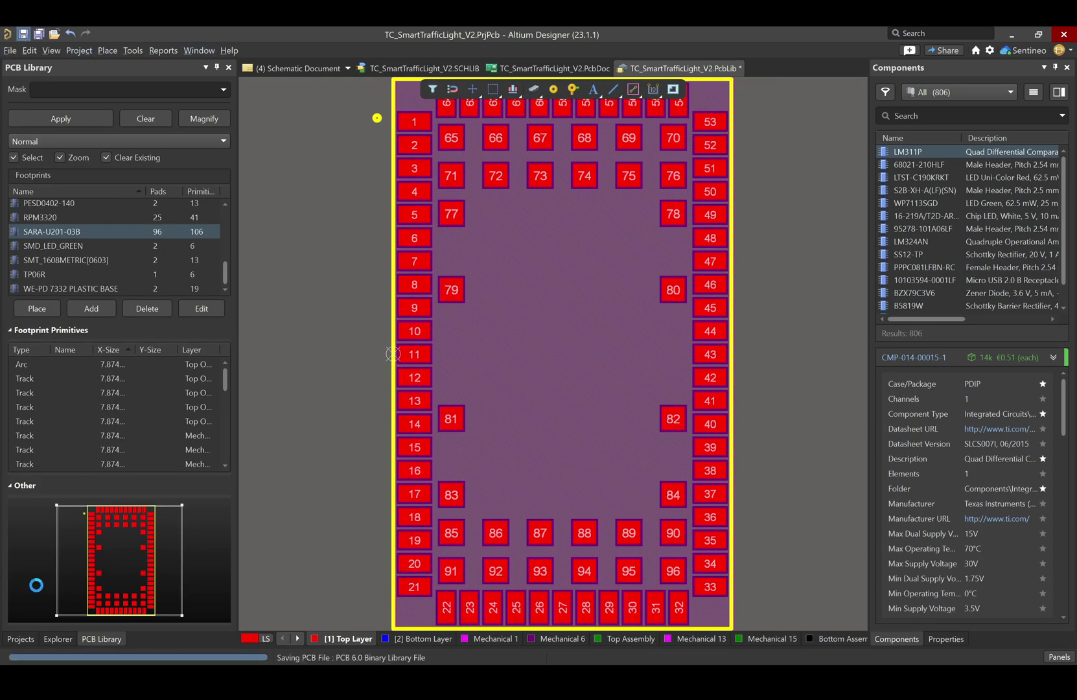
left_click(24, 639)
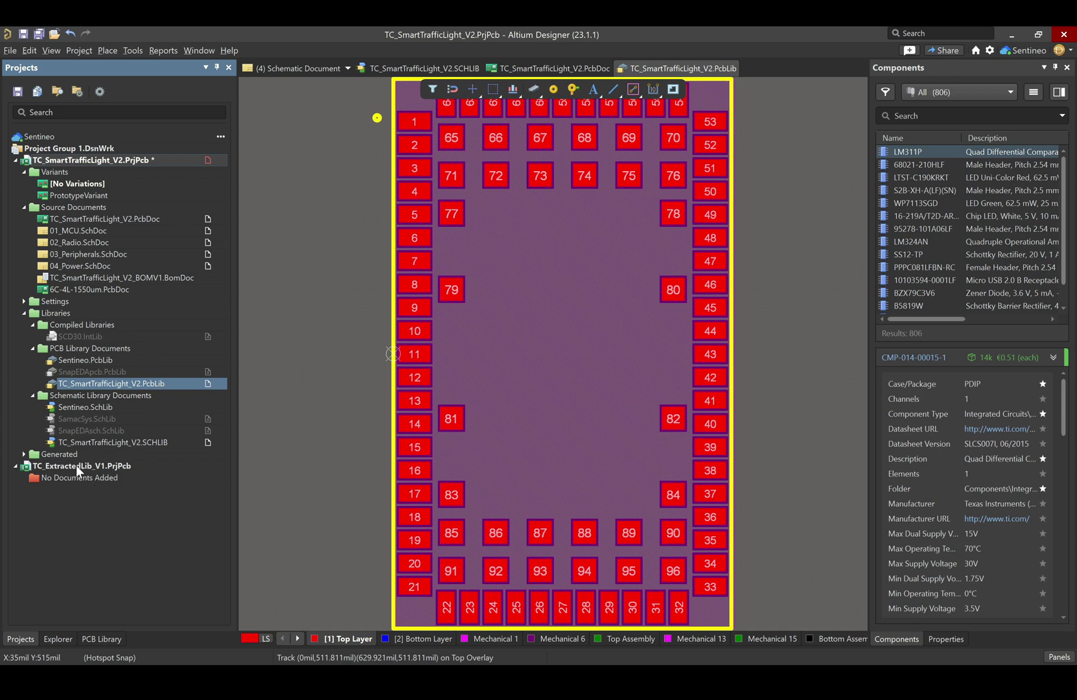
Step: Add a new blank schematic to the TC_ExtractedLib_V1 project
right_click(98, 465)
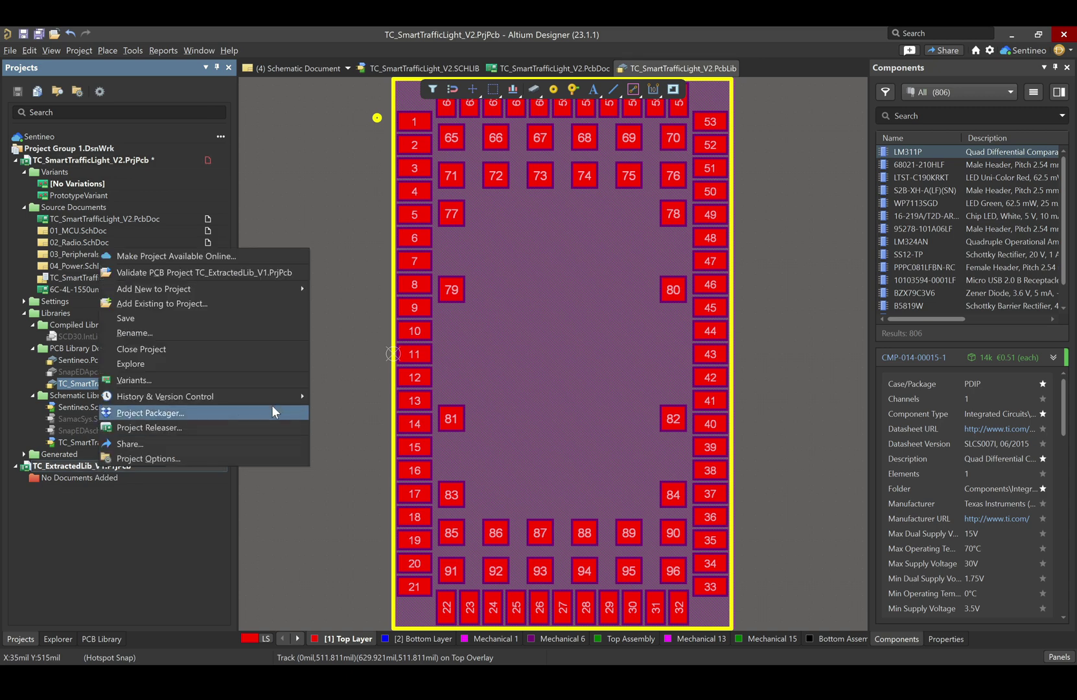
mouse_move(261, 293)
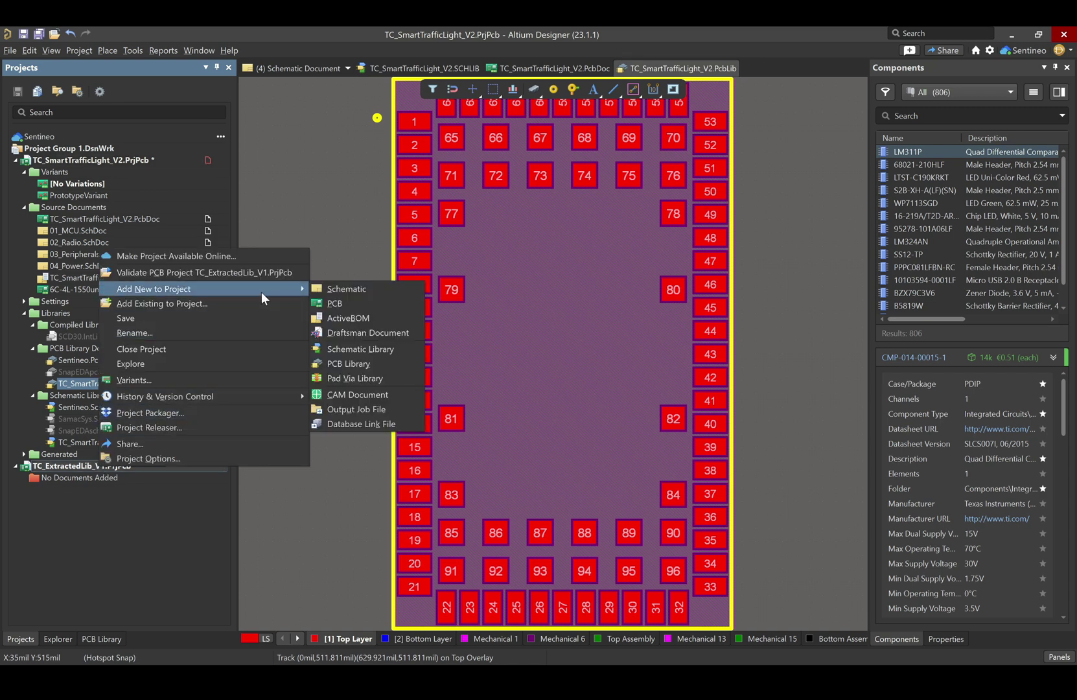
left_click(373, 288)
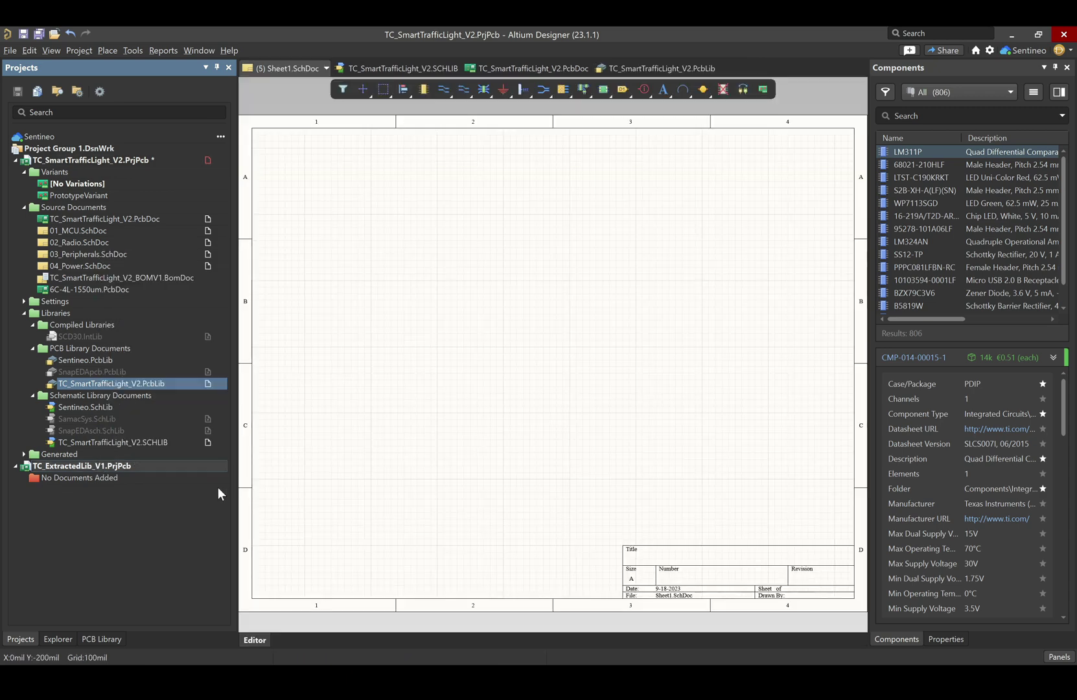
Step: Add the existing TC_SmartTrafficLight_V2.PcbLib and TC_SmartTrafficLight_V2.SCHLIB to the TC_ExtractedLib_V1 project and expand its library folders
right_click(115, 466)
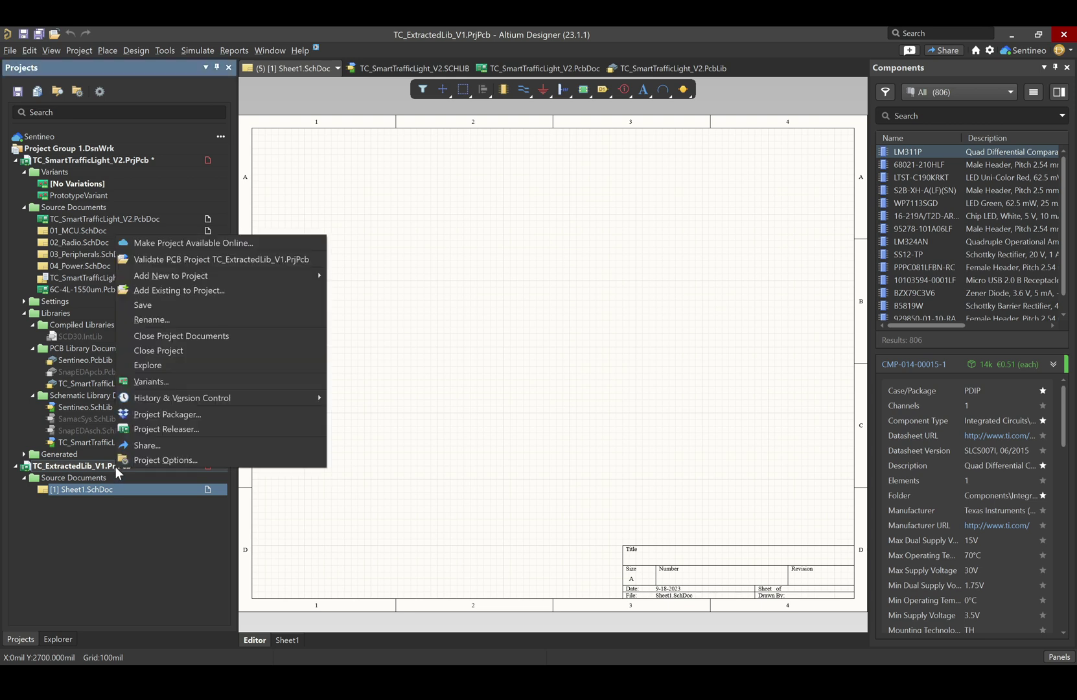
left_click(205, 290)
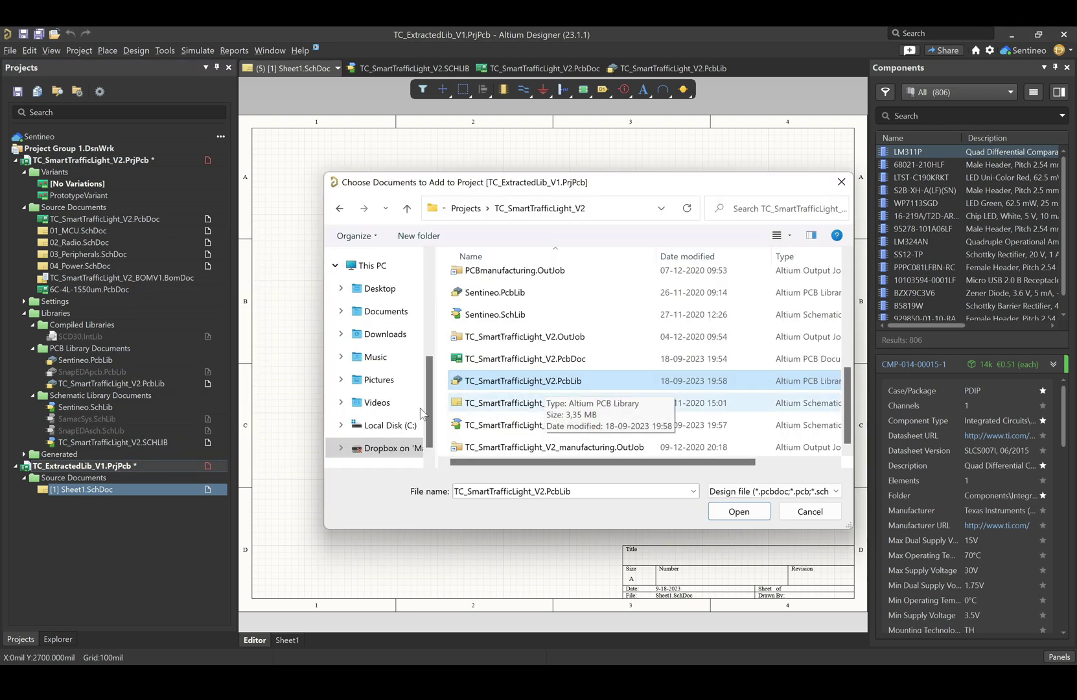
left_click(523, 426, "ctrl")
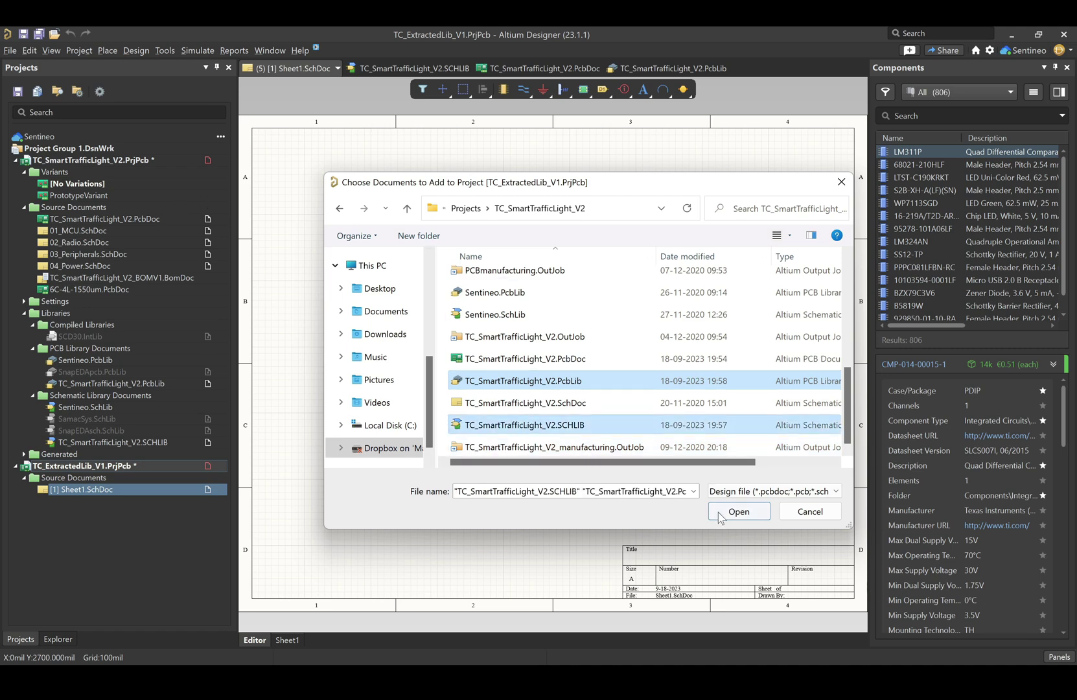
left_click(739, 512)
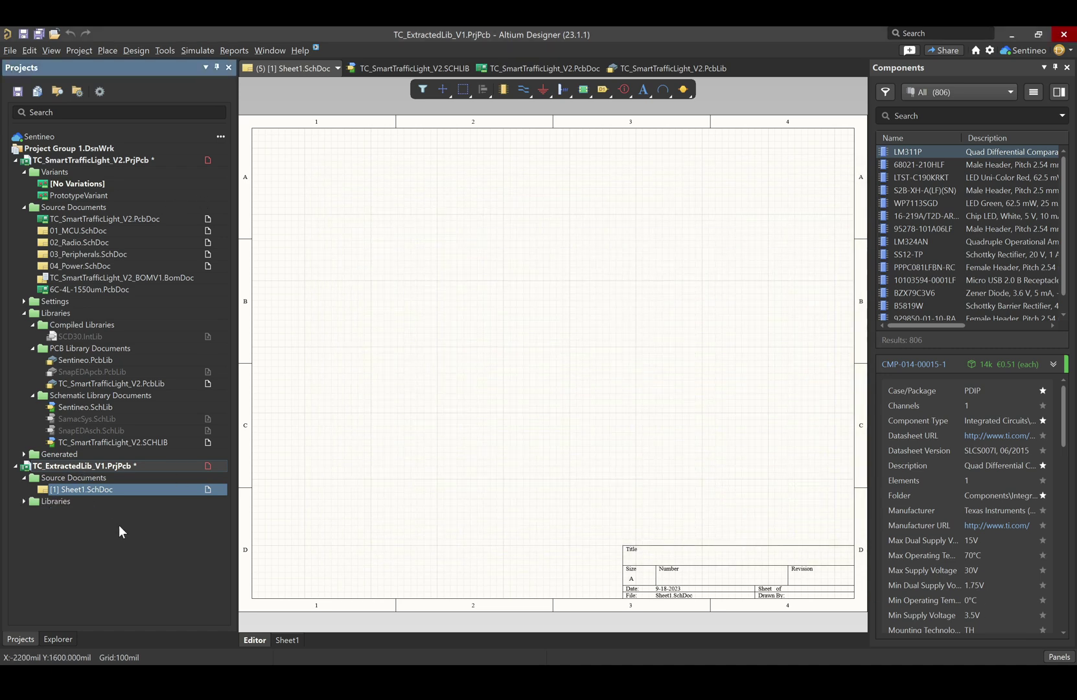
left_click(23, 501)
left_click(33, 513)
left_click(31, 537)
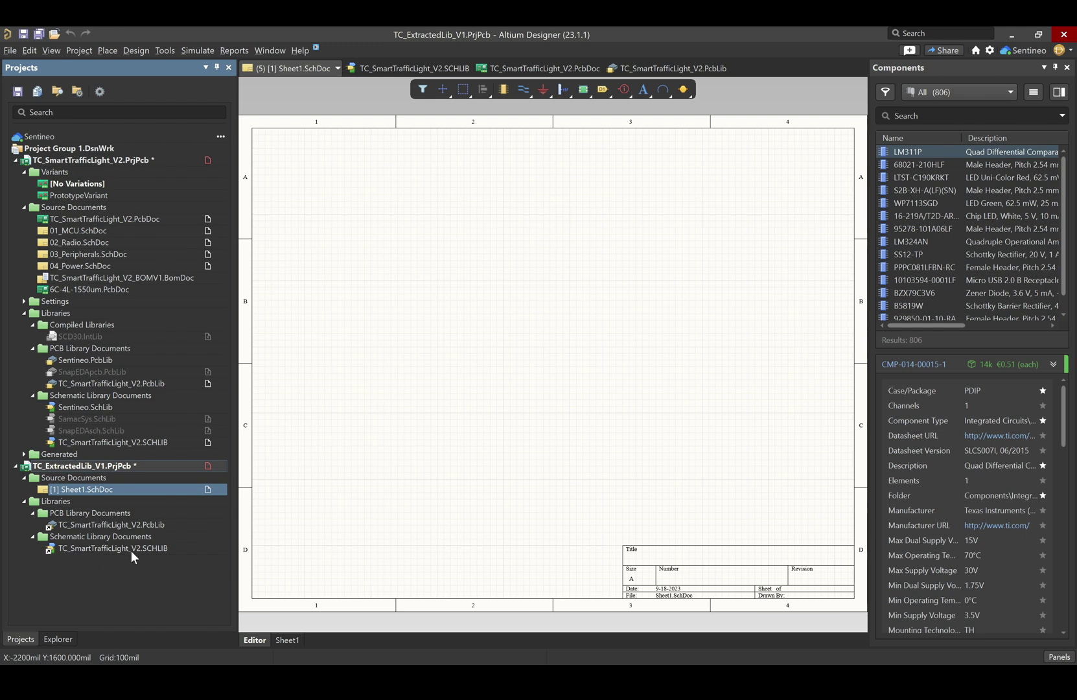
Step: Save the TC_ExtractedLib_V1 project, naming its new schematic sheet TC_ExctracteLib_V1
right_click(102, 464)
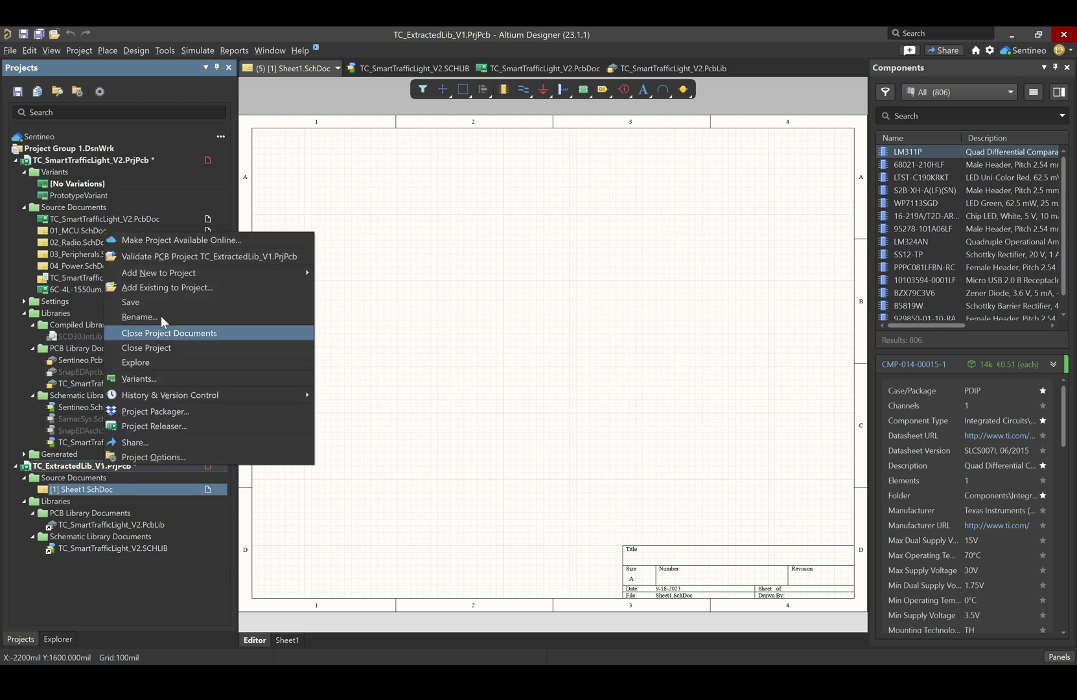
left_click(142, 303)
type("TC_ExctracteLib_V1")
key("Return")
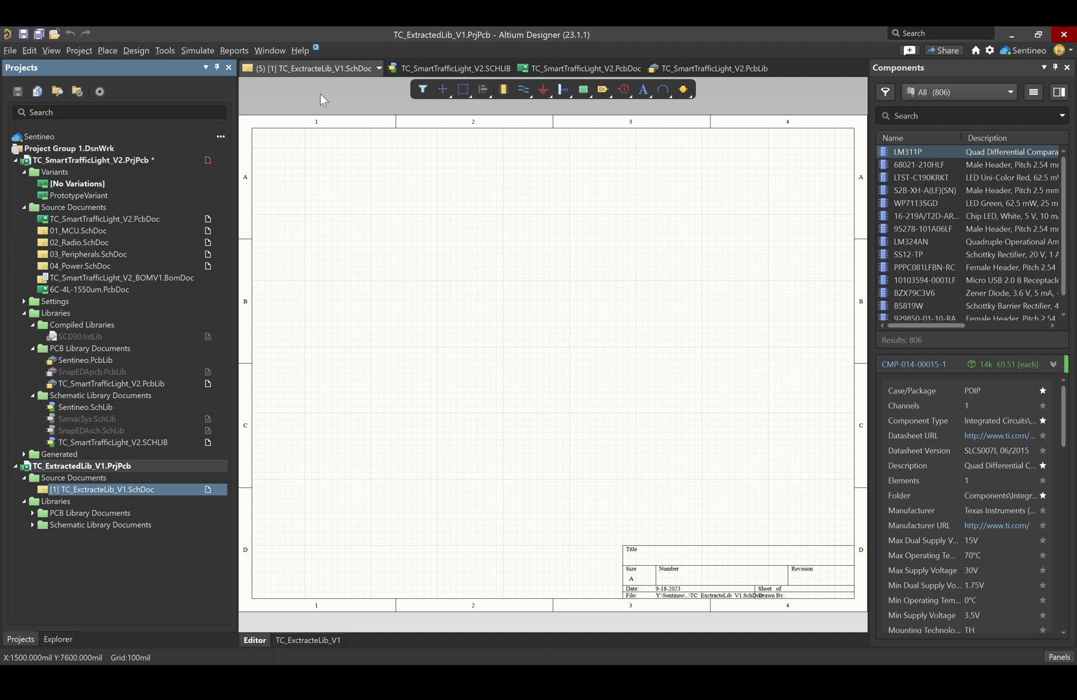
Step: Close all documents except the new schematic and set the Components library to TC_SmartTrafficLight_V2.SCHLIB
right_click(308, 66)
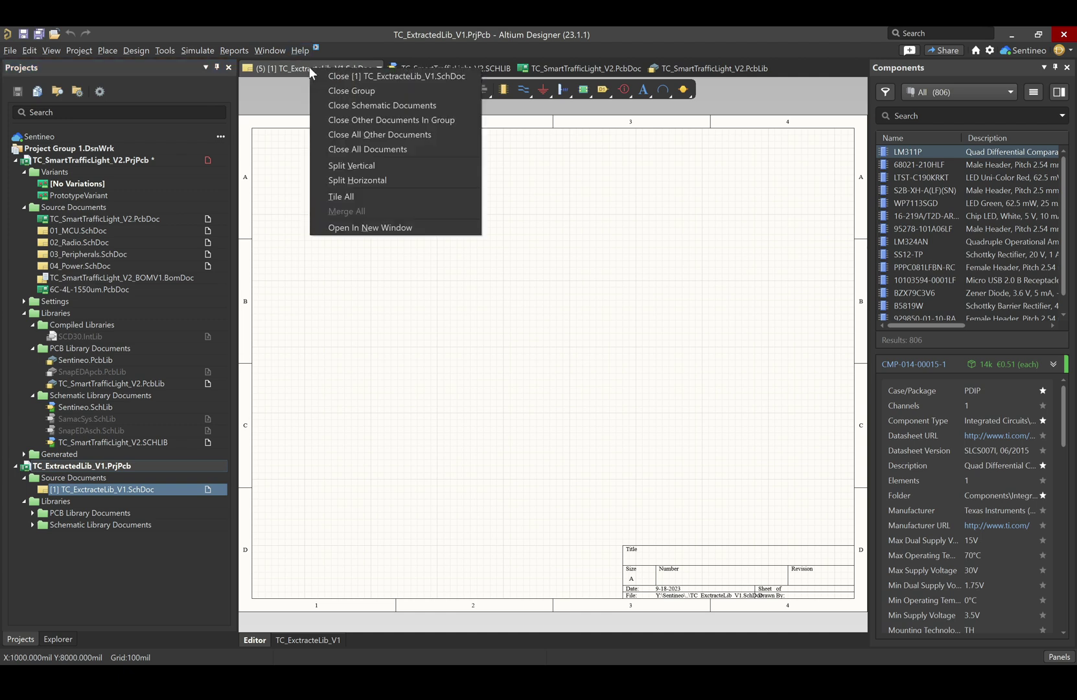
left_click(402, 133)
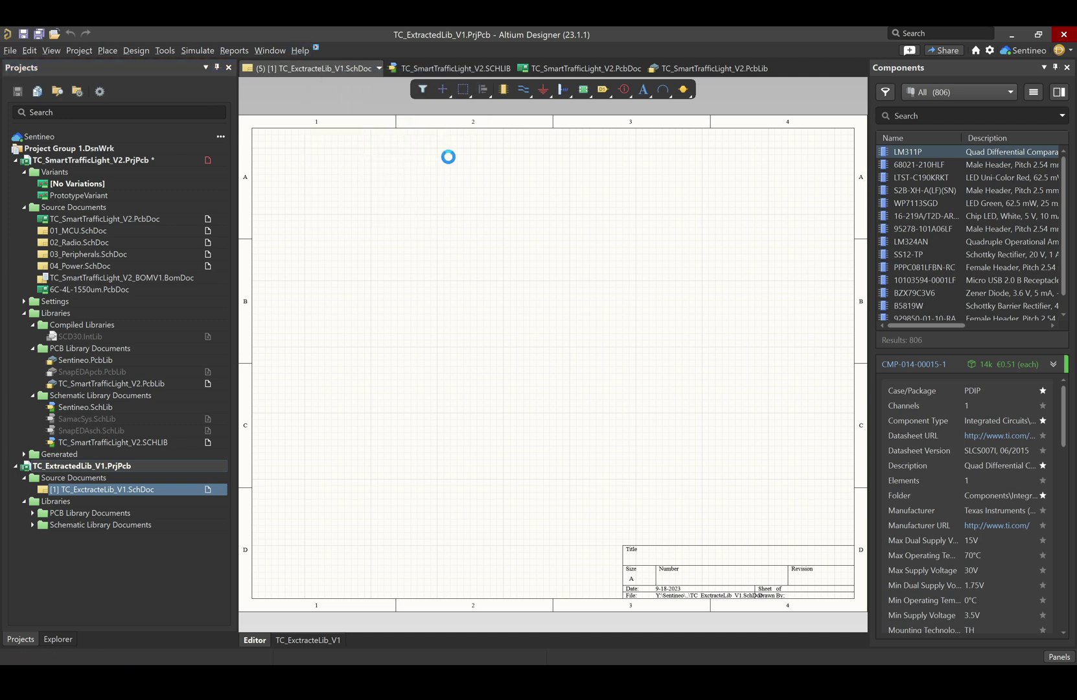
left_click(1059, 658)
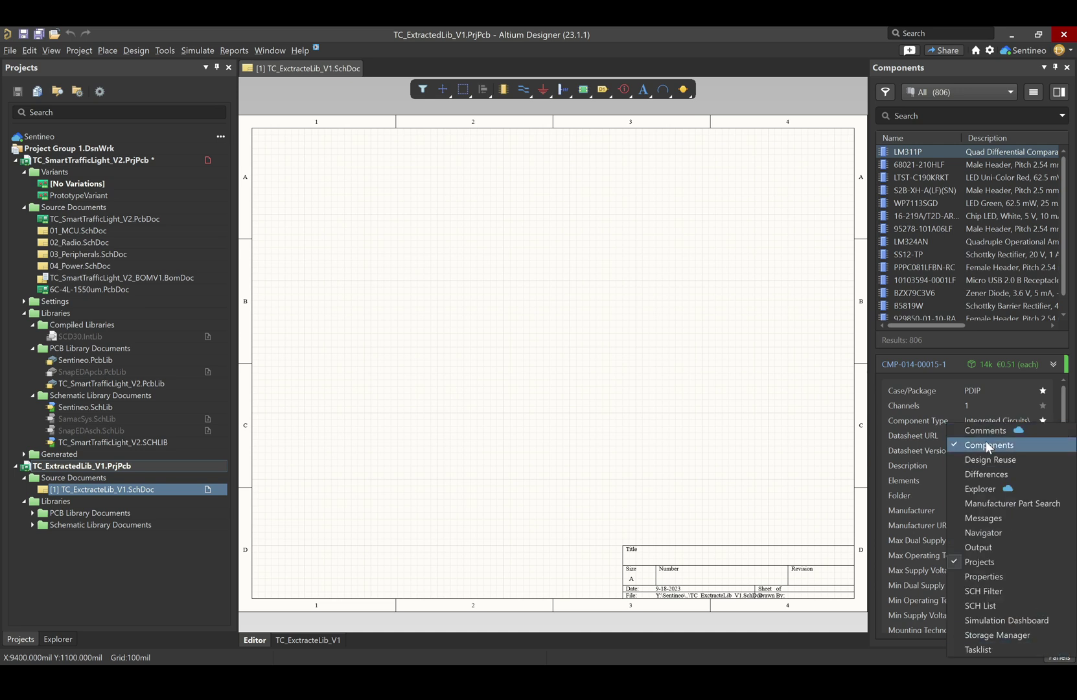
left_click(1011, 89)
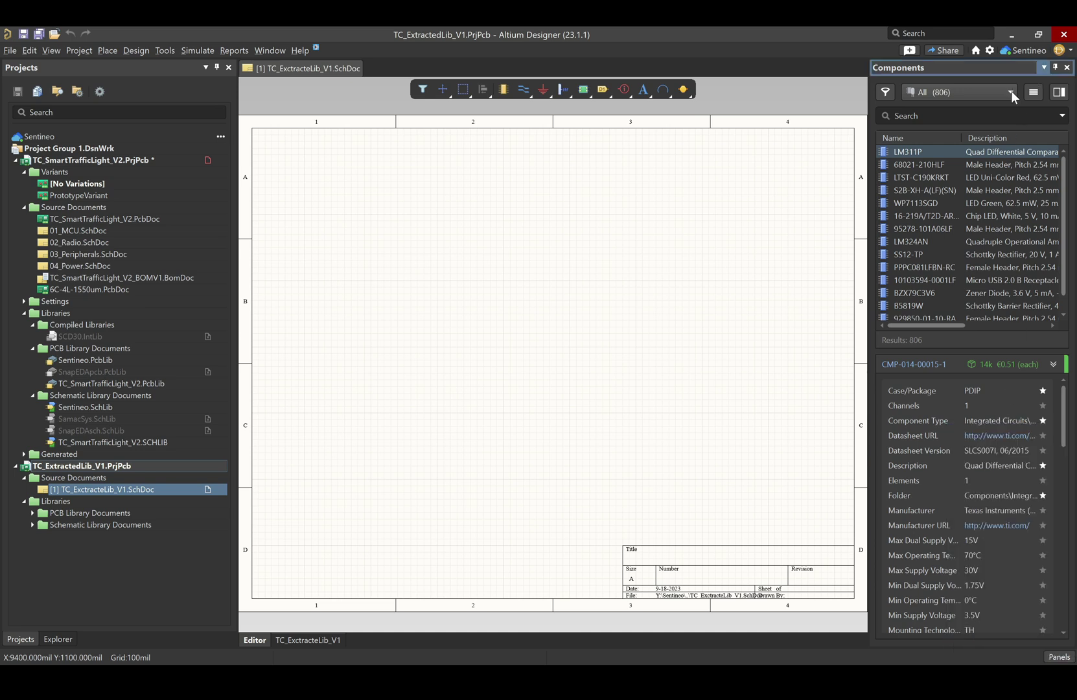
left_click(762, 204)
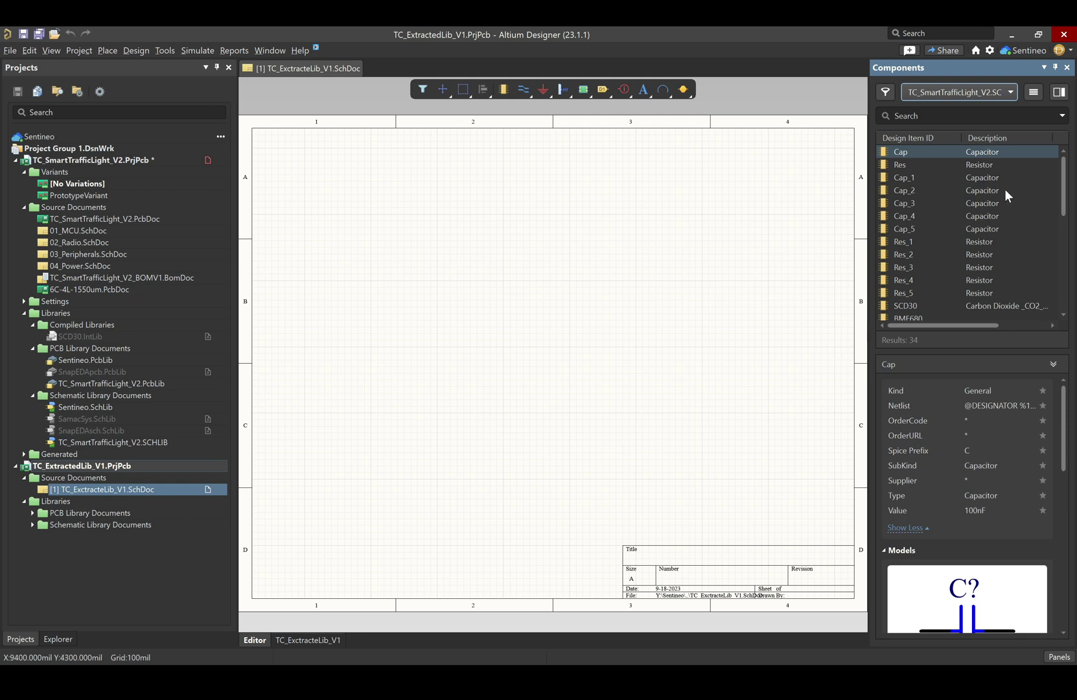
Step: Place the SARA-U201-03B component in the upper middle of the schematic sheet and save
left_click_drag(1063, 188, 1063, 282)
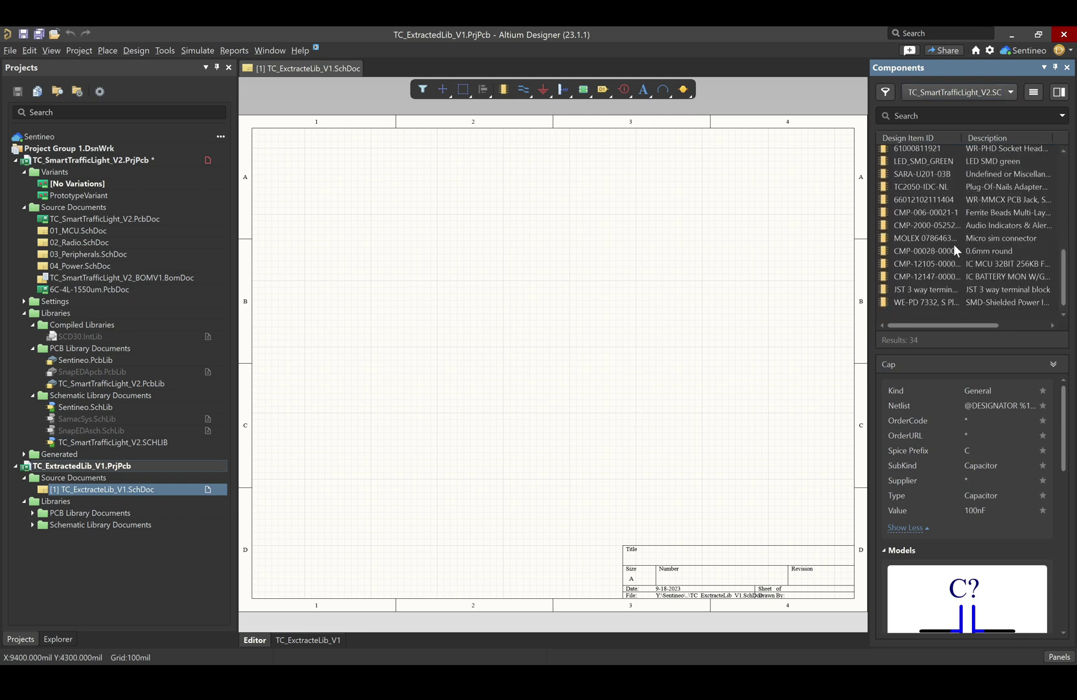
left_click(919, 176)
right_click(917, 175)
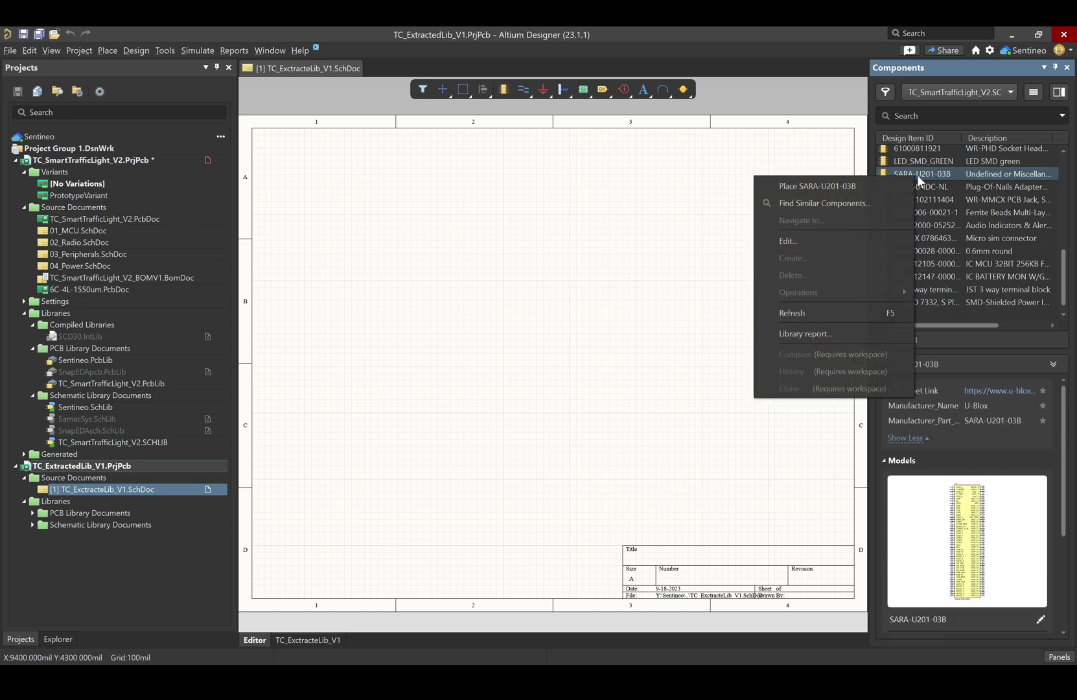
left_click(827, 187)
left_click(400, 180)
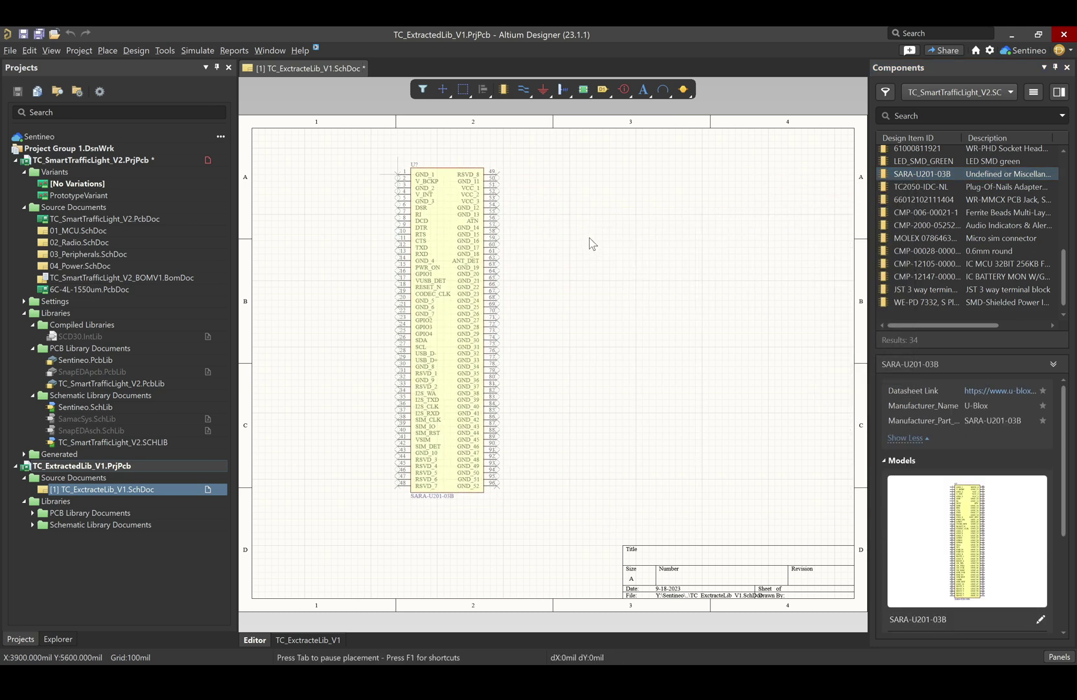
key("Escape")
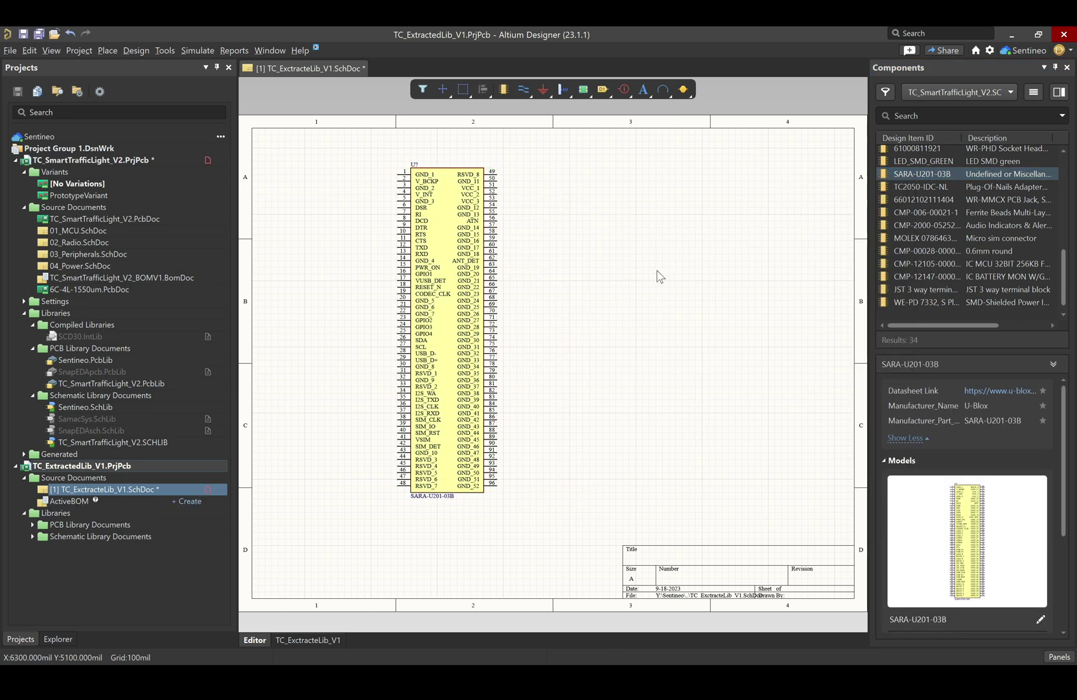
key("ctrl+s")
Step: Open the properties of the placed SARA-U201-03B component and show its footprint preview
right_click(449, 285)
left_click(491, 523)
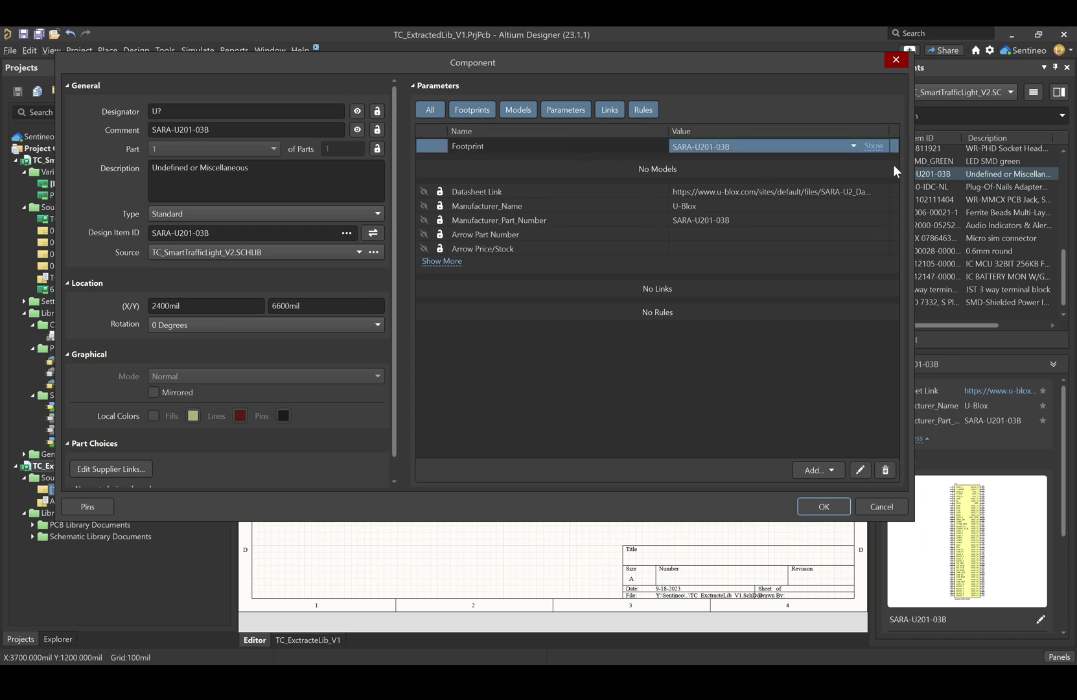
left_click(873, 149)
left_click(873, 147)
left_click(621, 243)
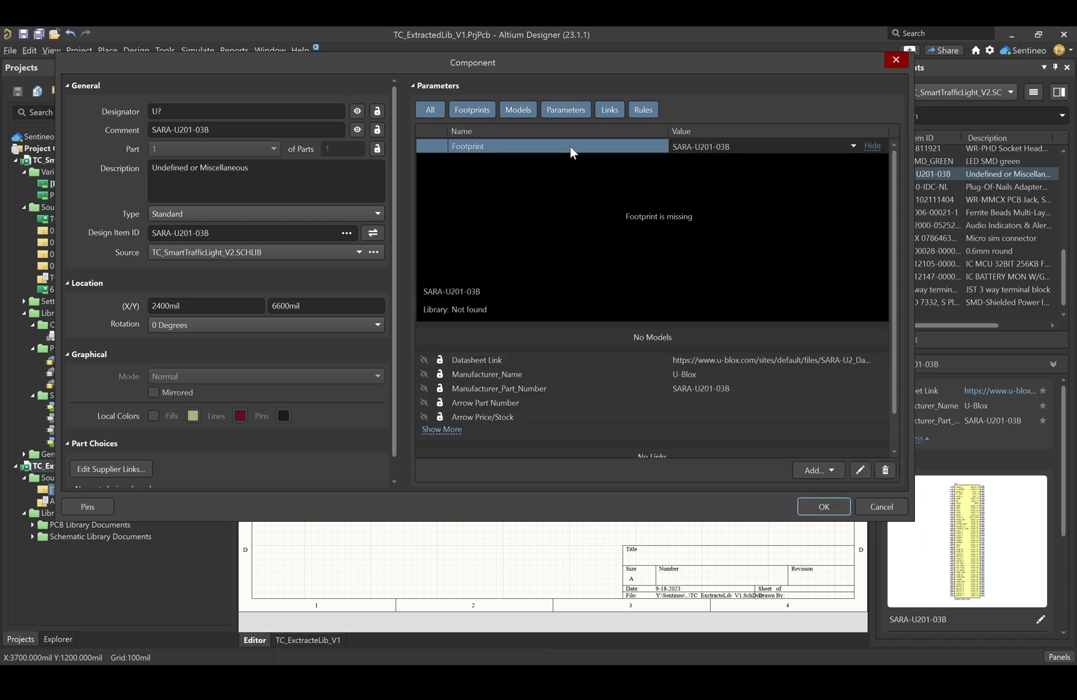
Step: Link the SARA-U201-03B footprint by library name to TC_SmartTrafficLight_V2.PCBlib, check its 2D preview, and save the schematic
left_click(860, 470)
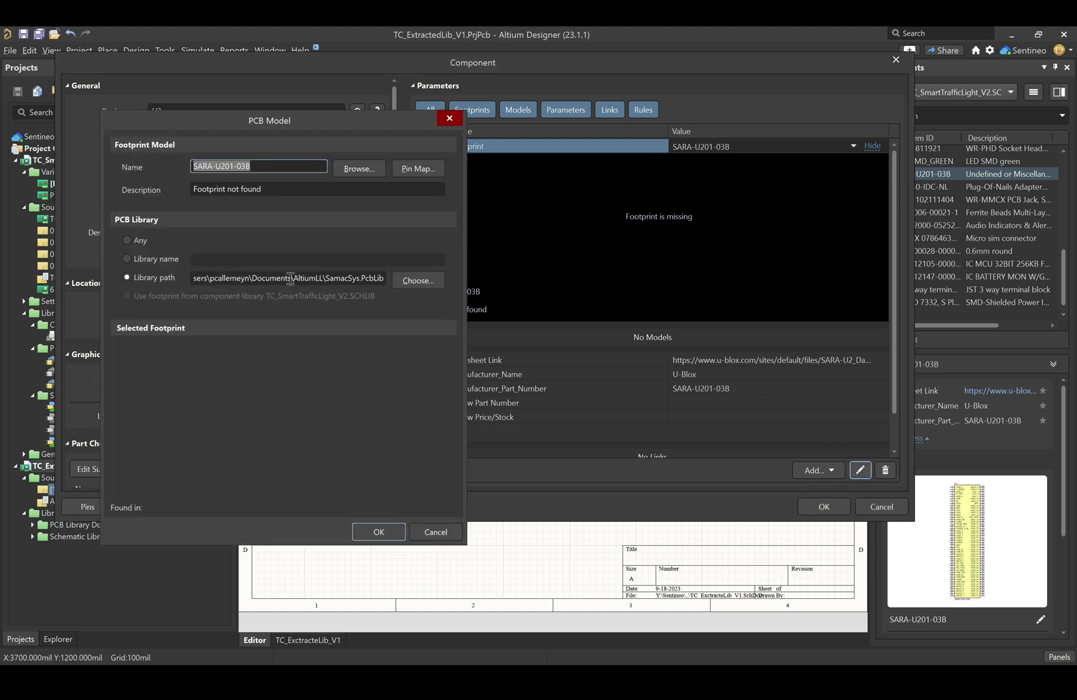
left_click(126, 258)
left_click(251, 259)
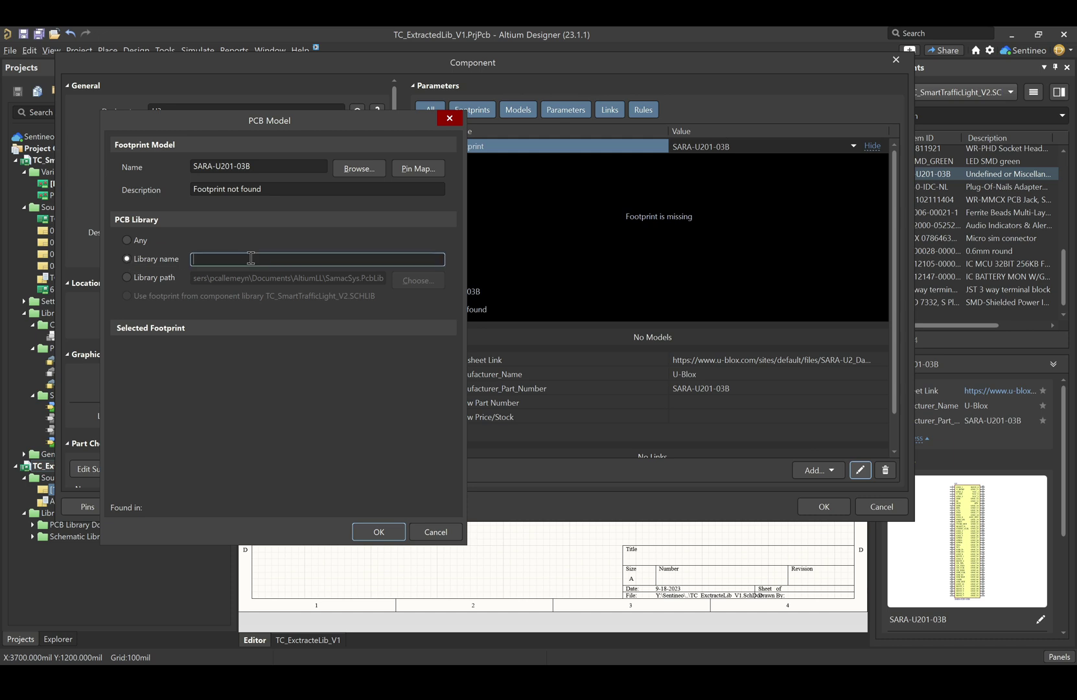
type("TC_SmartTrafficLight_V2.PCBlib")
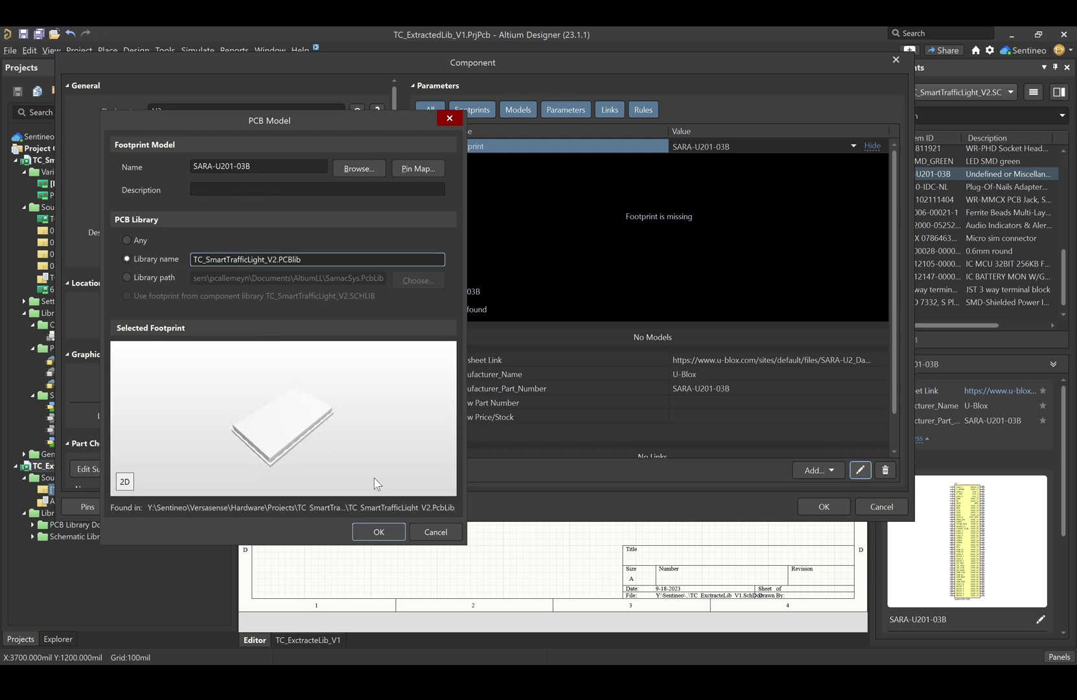
left_click(124, 481)
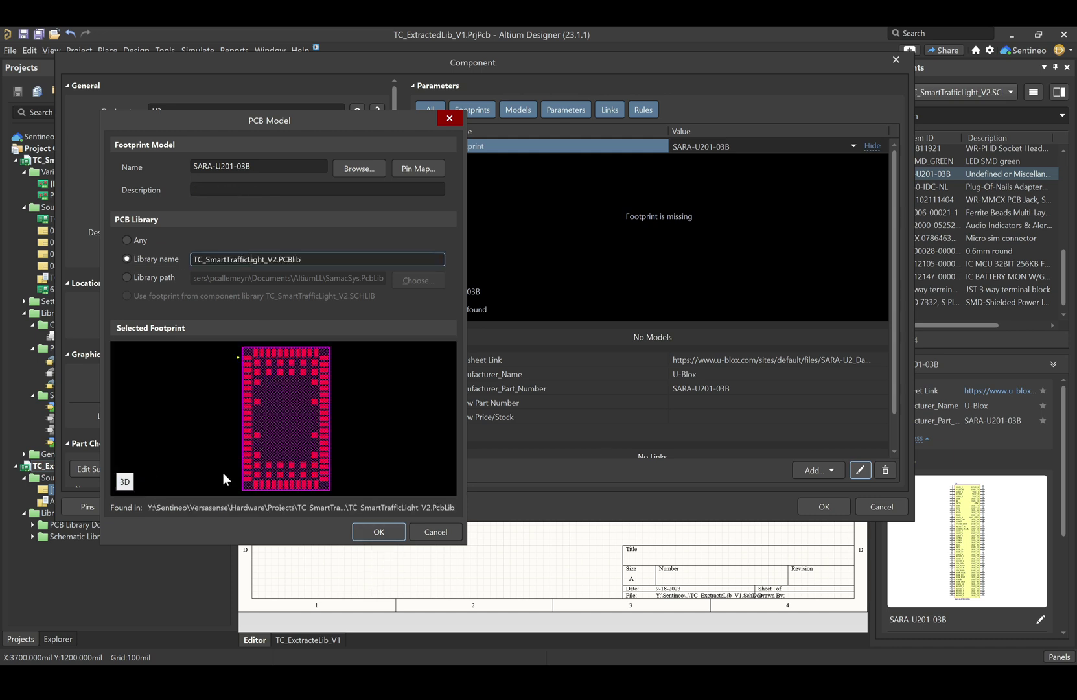
left_click(122, 481)
left_click(378, 532)
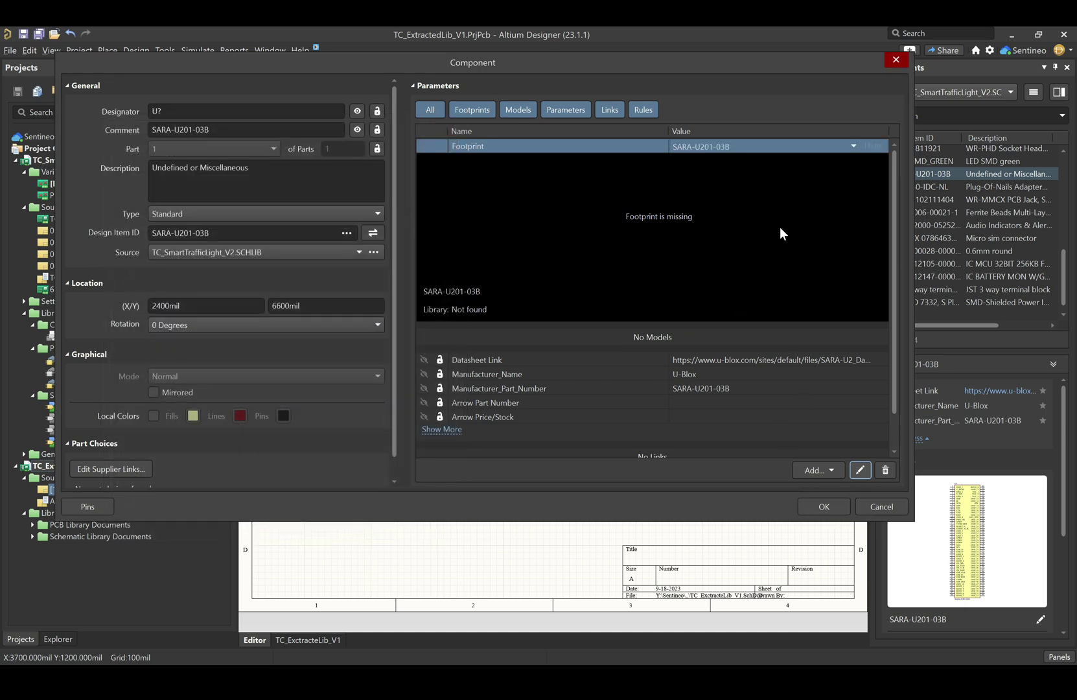
left_click(750, 251)
left_click(810, 506)
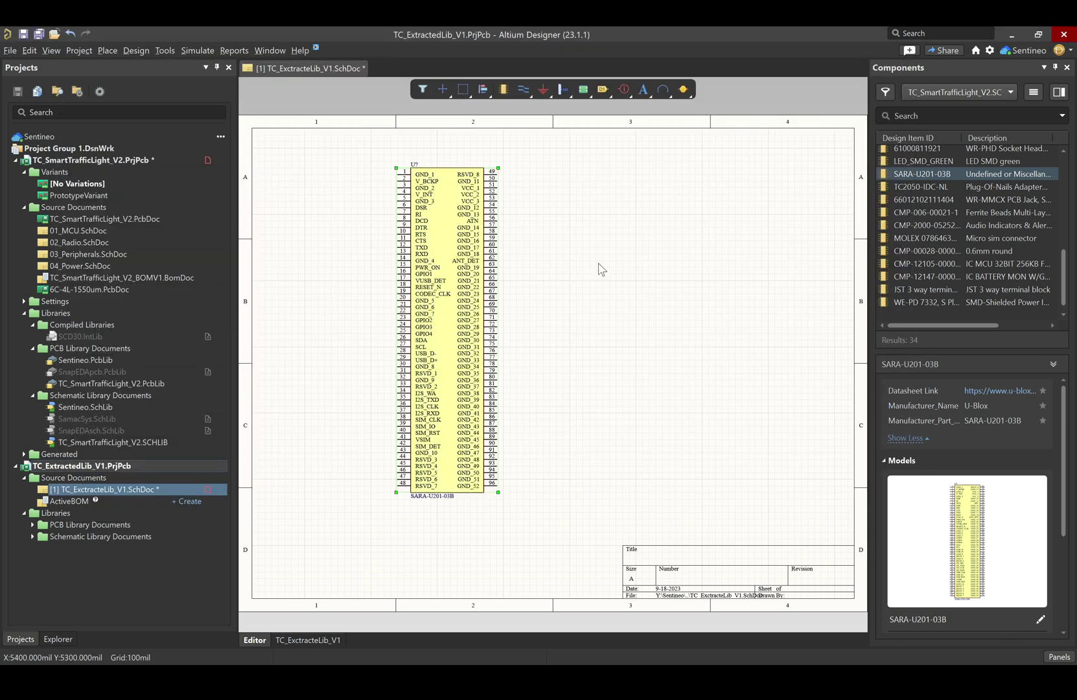
key("ctrl+s")
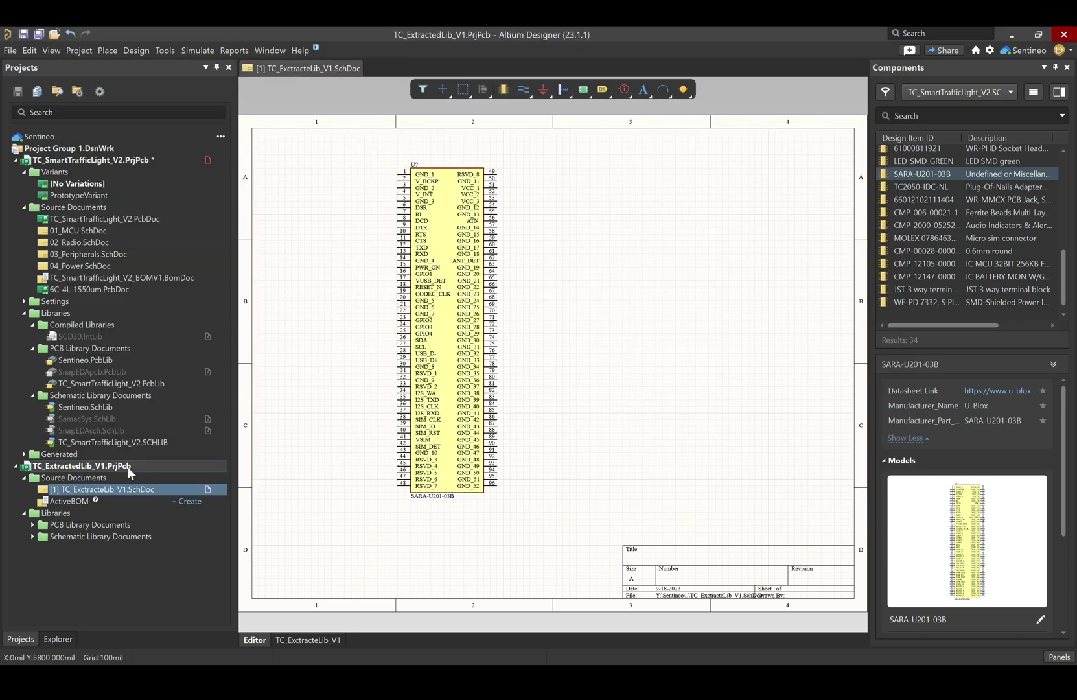
Step: Add a new PCB document to the TC_ExtractedLib_V1 project
right_click(83, 469)
mouse_move(183, 274)
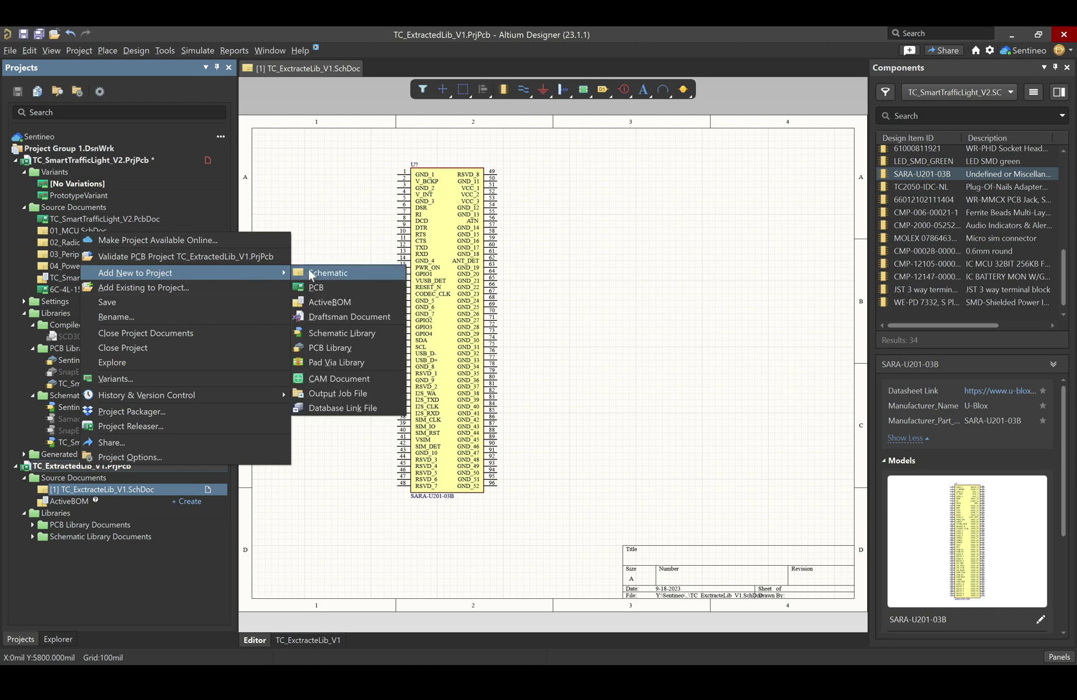
left_click(309, 288)
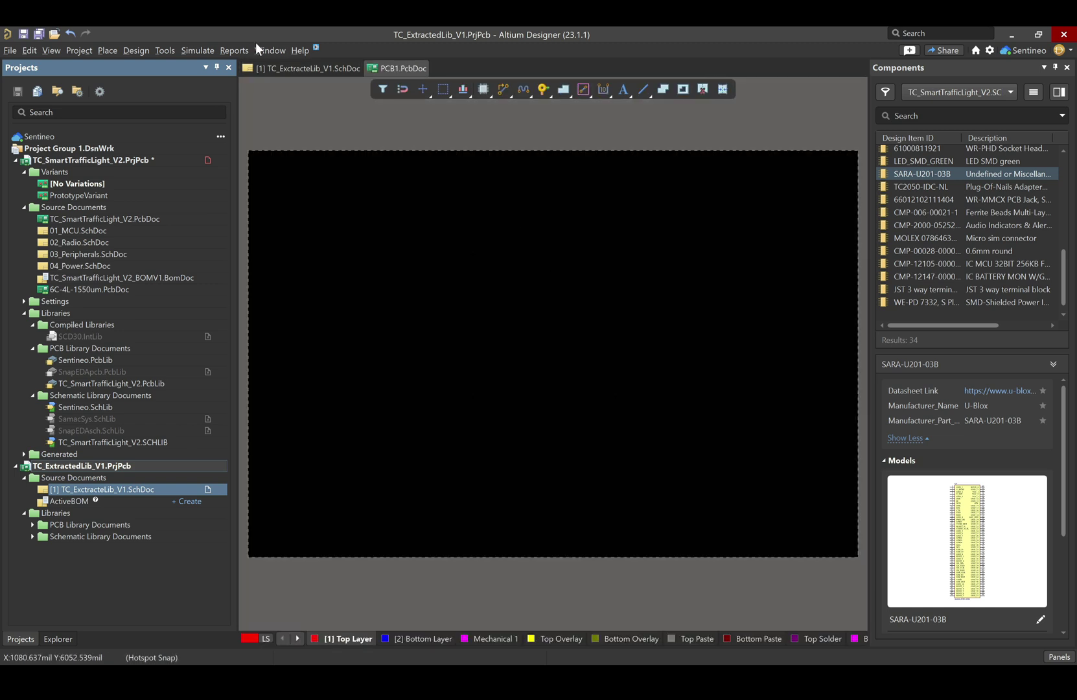
Step: Import the schematic changes into TC_ExctractedLib_V1.PcbDoc, validating and executing the engineering change order
left_click(146, 51)
left_click(186, 82)
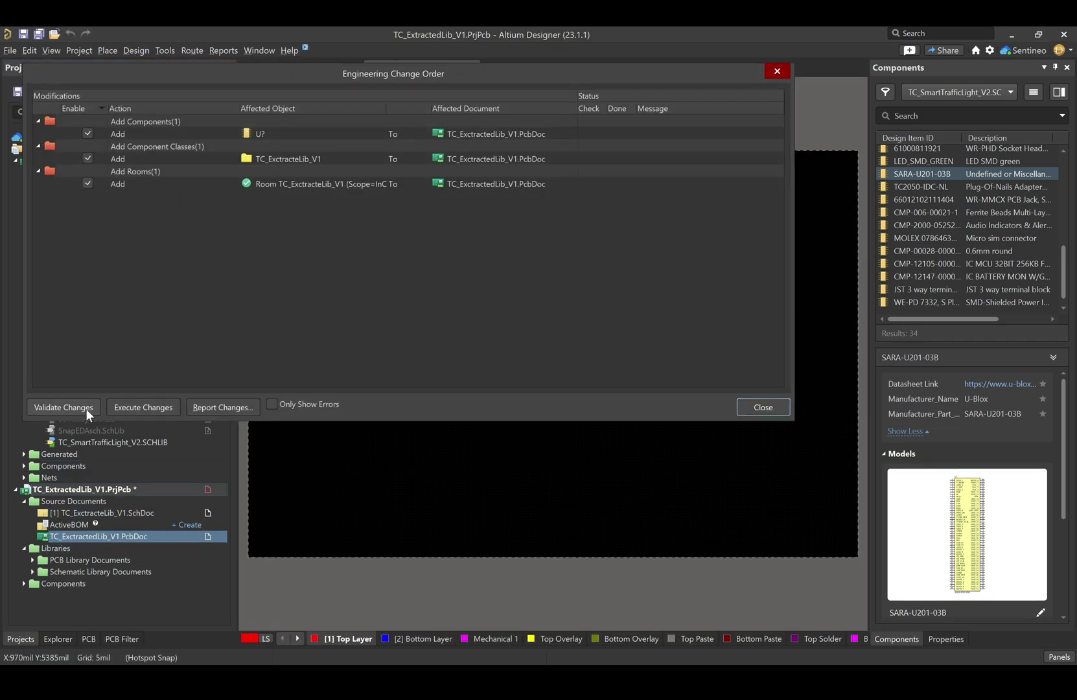
left_click(85, 408)
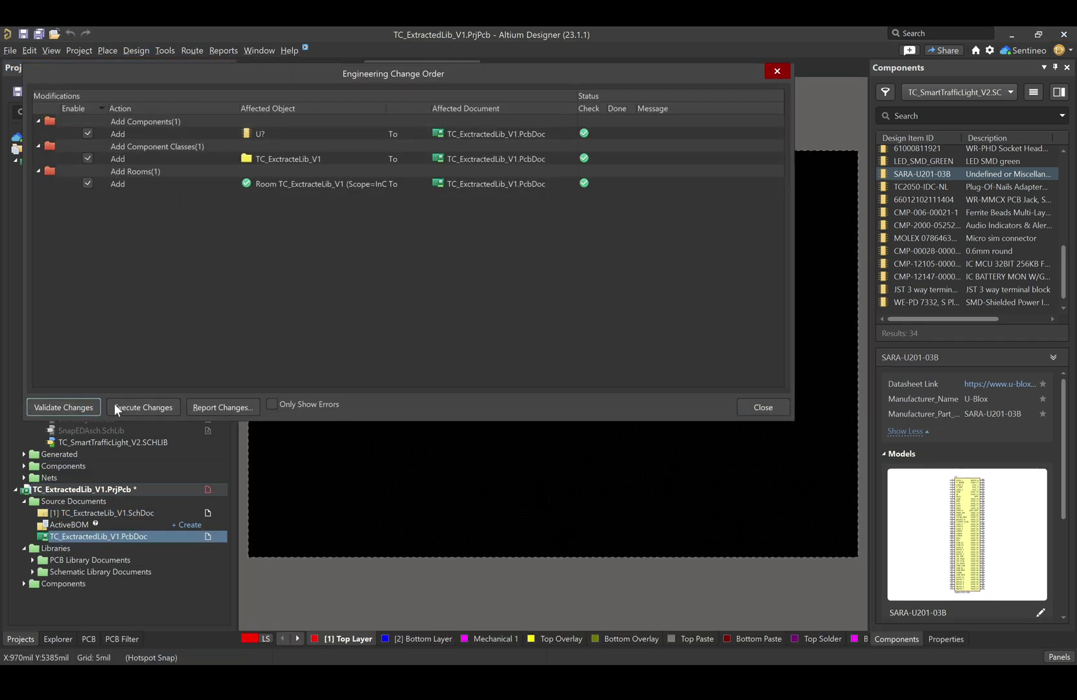
left_click(140, 407)
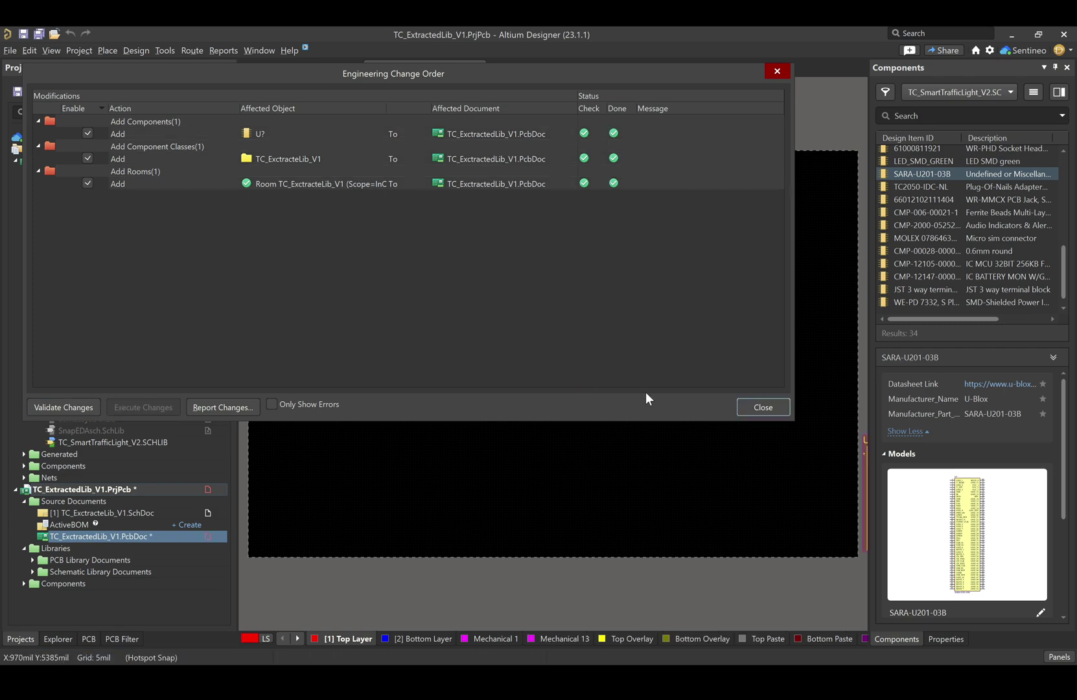
left_click(763, 407)
Step: Move the imported SARA-U201-03B footprint from outside the board edge onto the board
scroll(528, 318, "down", 2, "ctrl")
mouse_move(702, 405)
left_mouse_down()
mouse_move(709, 423)
mouse_move(613, 380)
mouse_move(566, 337)
mouse_move(422, 322)
left_mouse_up()
scroll(414, 322, "up", 2, "ctrl")
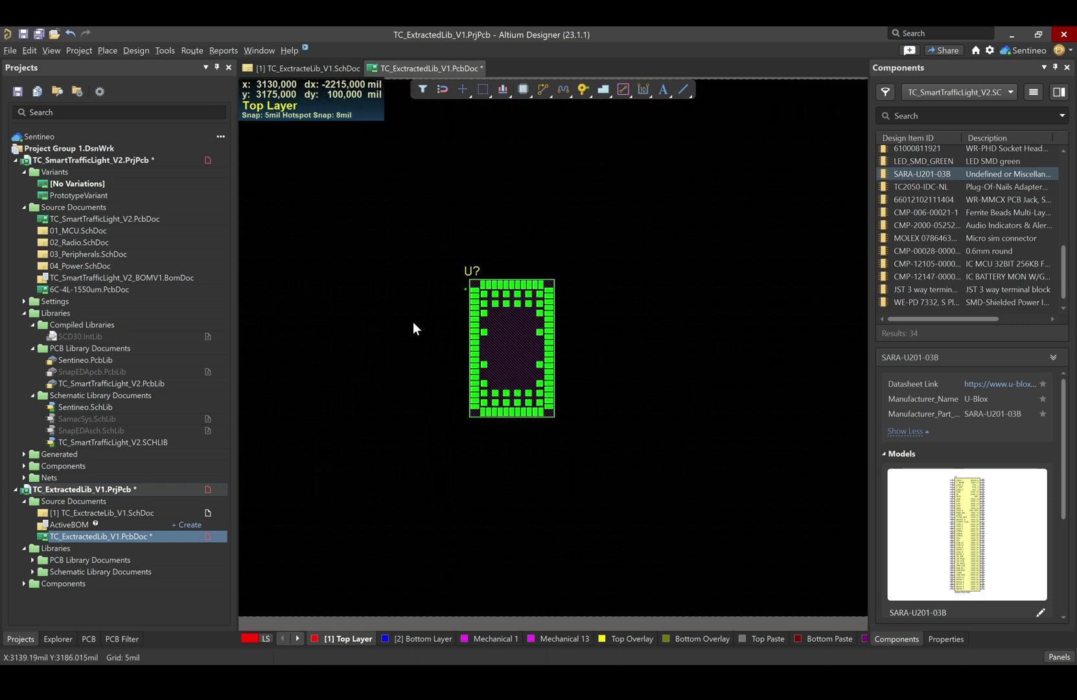
Step: Switch the board to 3D, reset its error markers, and tilt the view to inspect the component's 3D model
left_click(601, 346)
key("3")
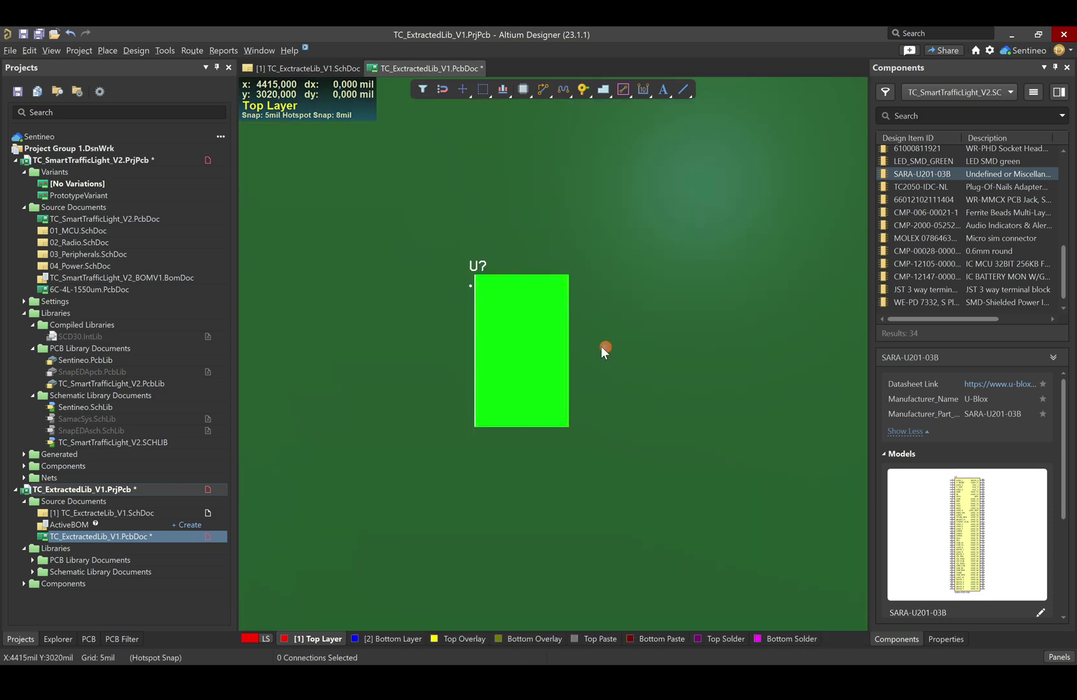
left_click(163, 51)
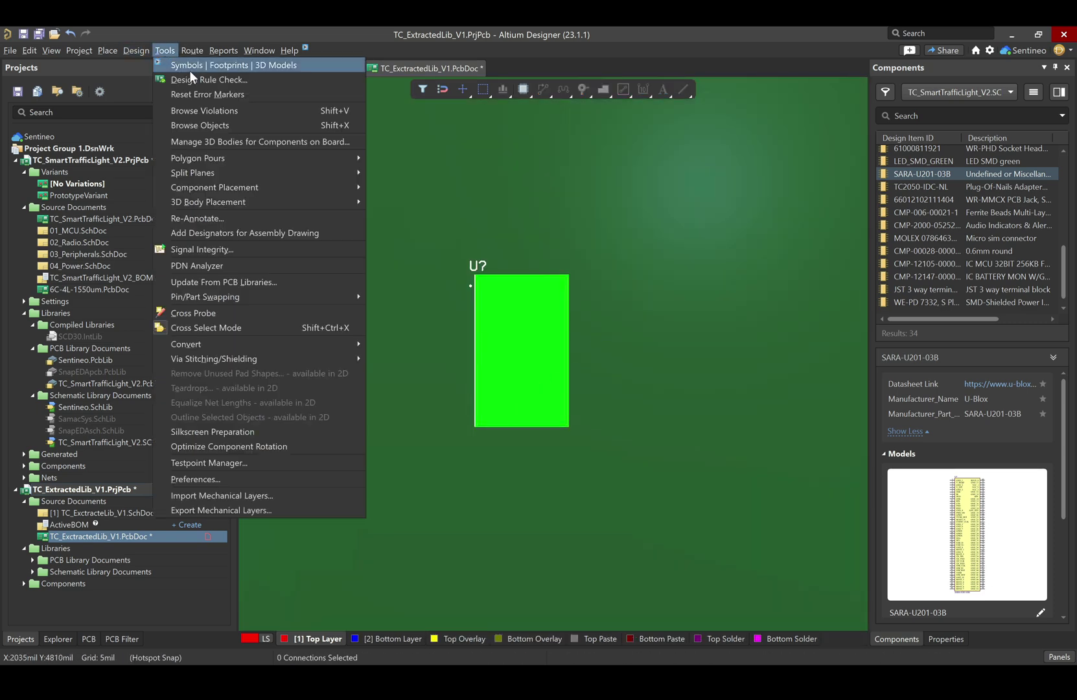
left_click(190, 90)
right_click_drag(531, 430, 568, 374, "shift")
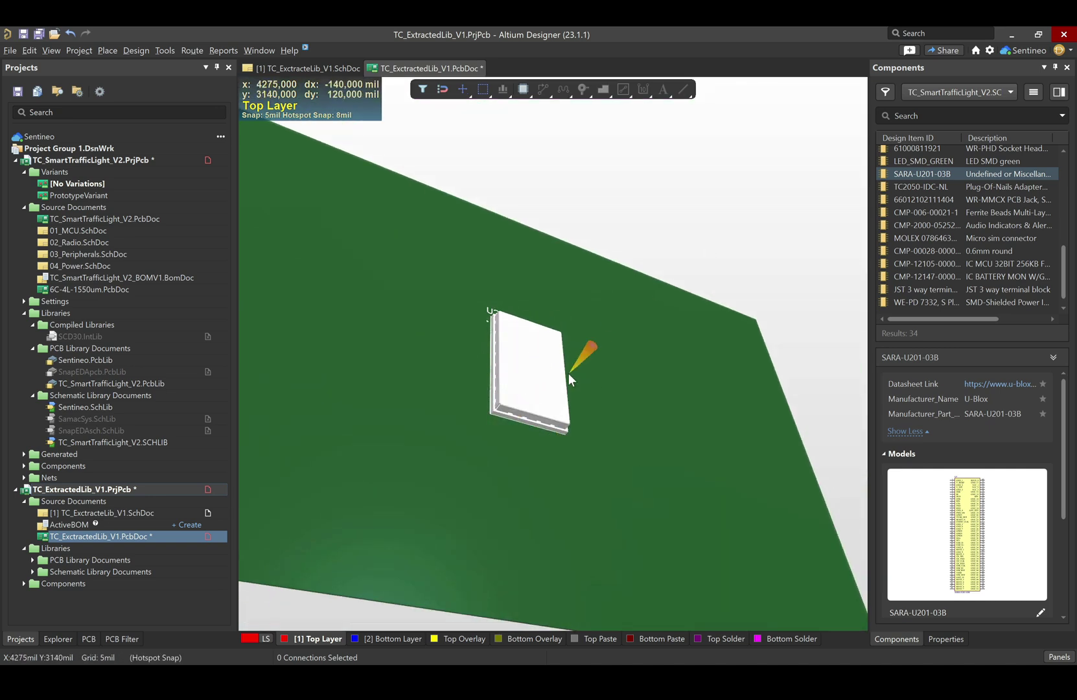